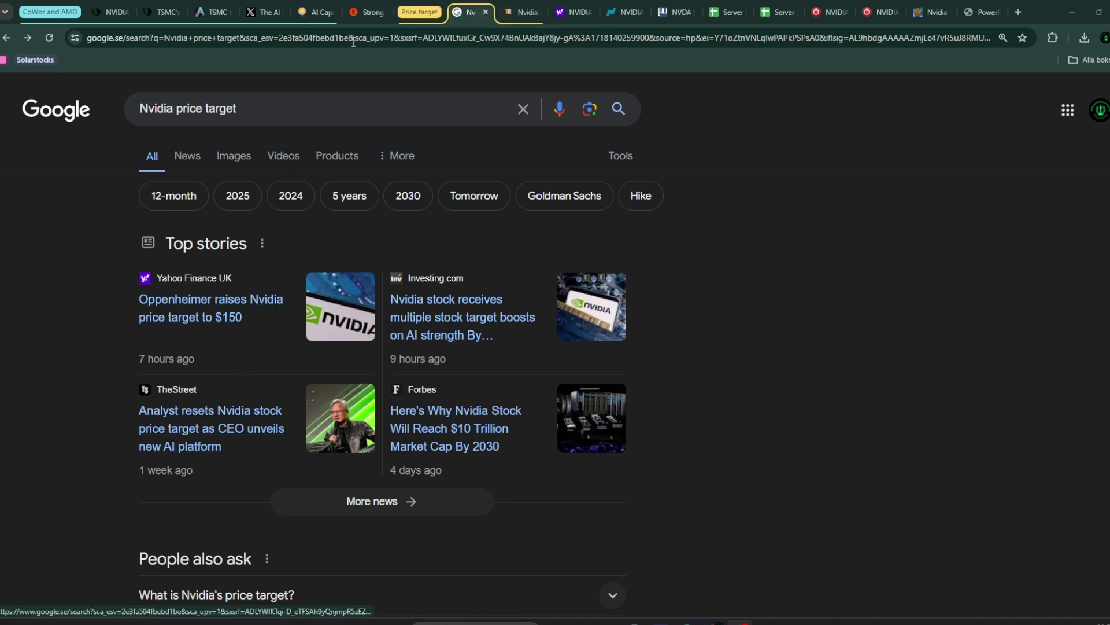
# Review Nvidia's analyst forecast on TipRanks and the Wccftech article on its 2023 data center GPU shipments
pyautogui.hotkey('ctrl', 'Tab')
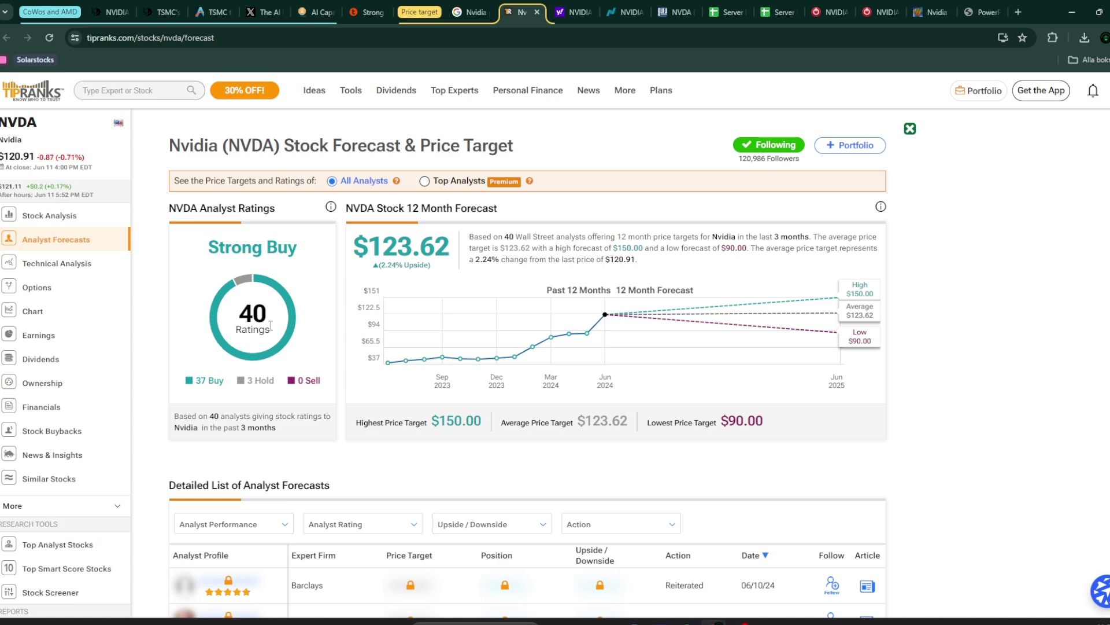
pyautogui.click(113, 12)
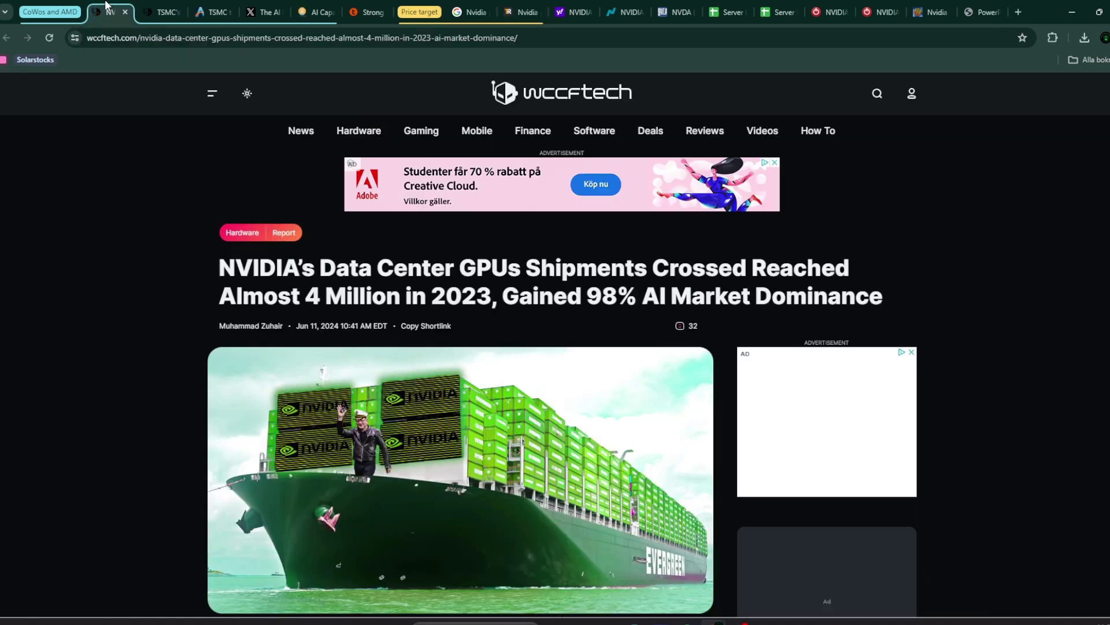
pyautogui.scroll(-1, 227, 312)
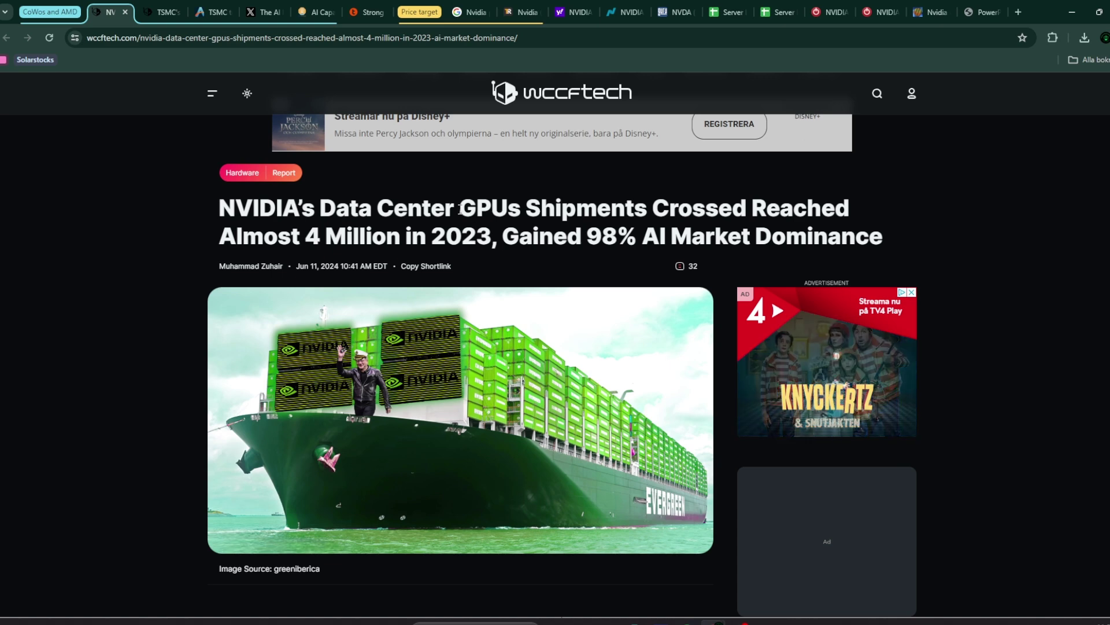
# Read the Wccftech and AnandTech articles on TSMC CoWoS supply and enlarge the CoWoS Quarterly Output chart in the X post
pyautogui.click(164, 11)
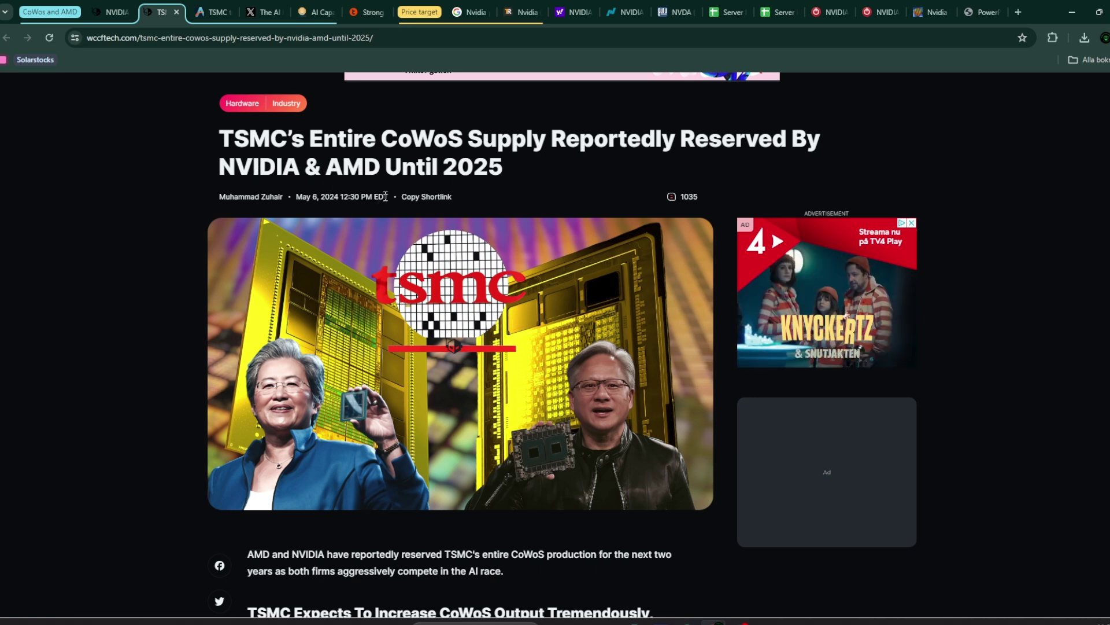
pyautogui.hotkey('ctrl', 'Tab')
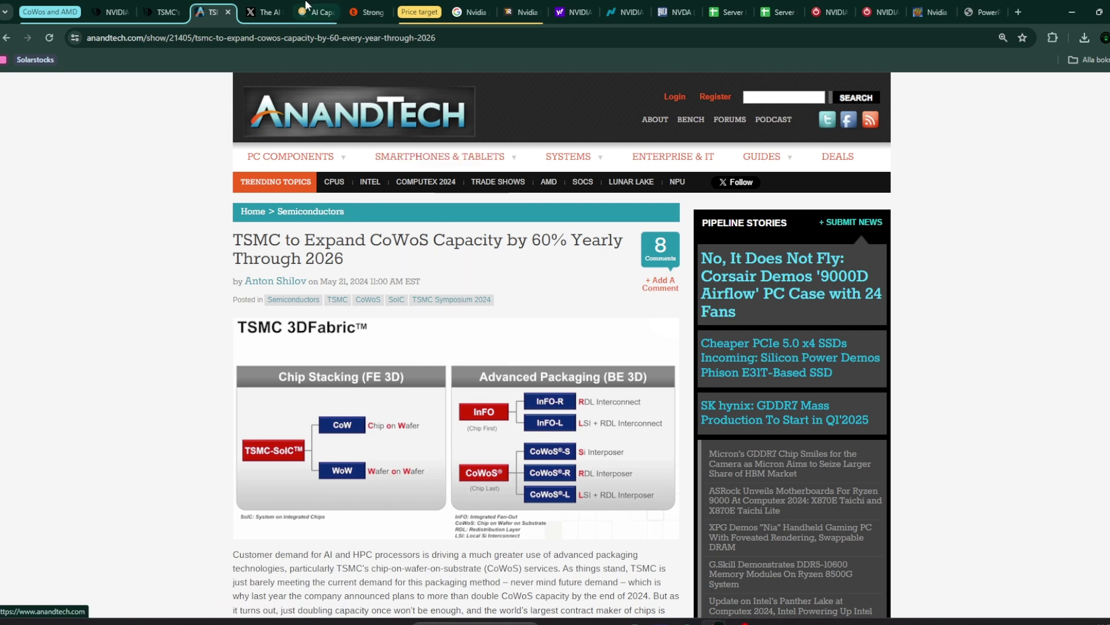
pyautogui.click(269, 12)
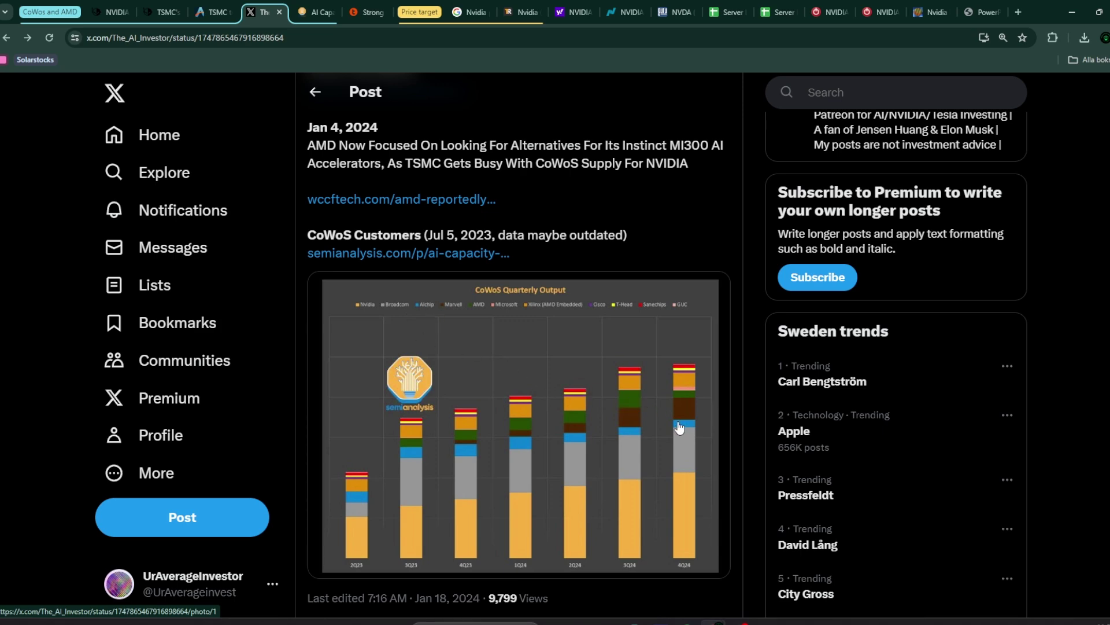
pyautogui.click(636, 422)
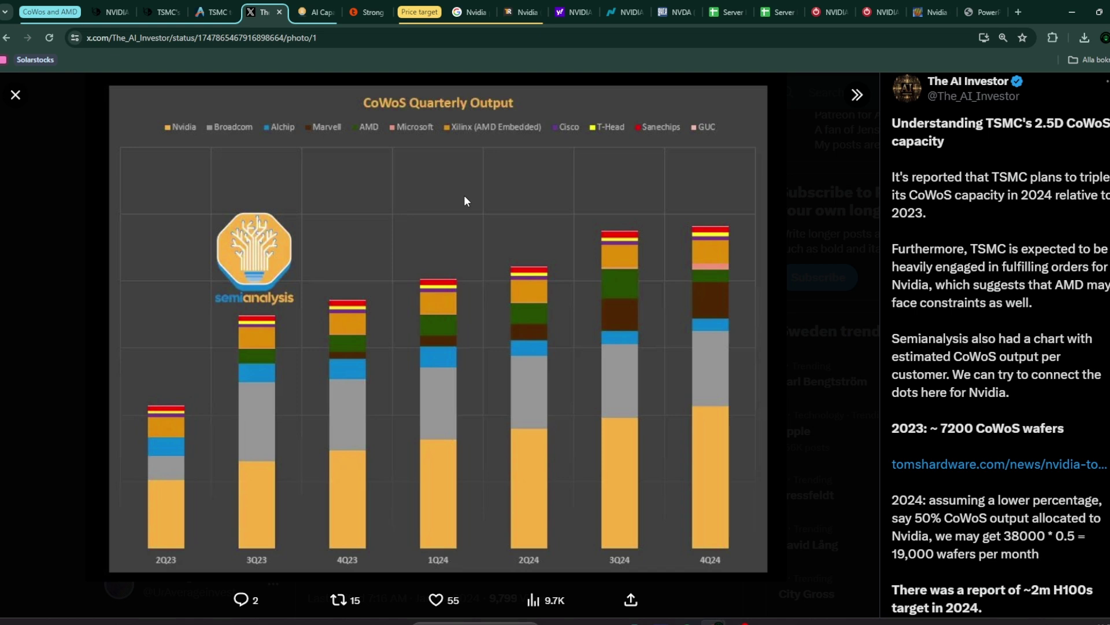
# Compare the TechPowerUp specification pages of the NVIDIA B200 SXM 192 GB and the H100 PCIe 80 GB
pyautogui.click(874, 11)
pyautogui.scroll(1, 401, 368)
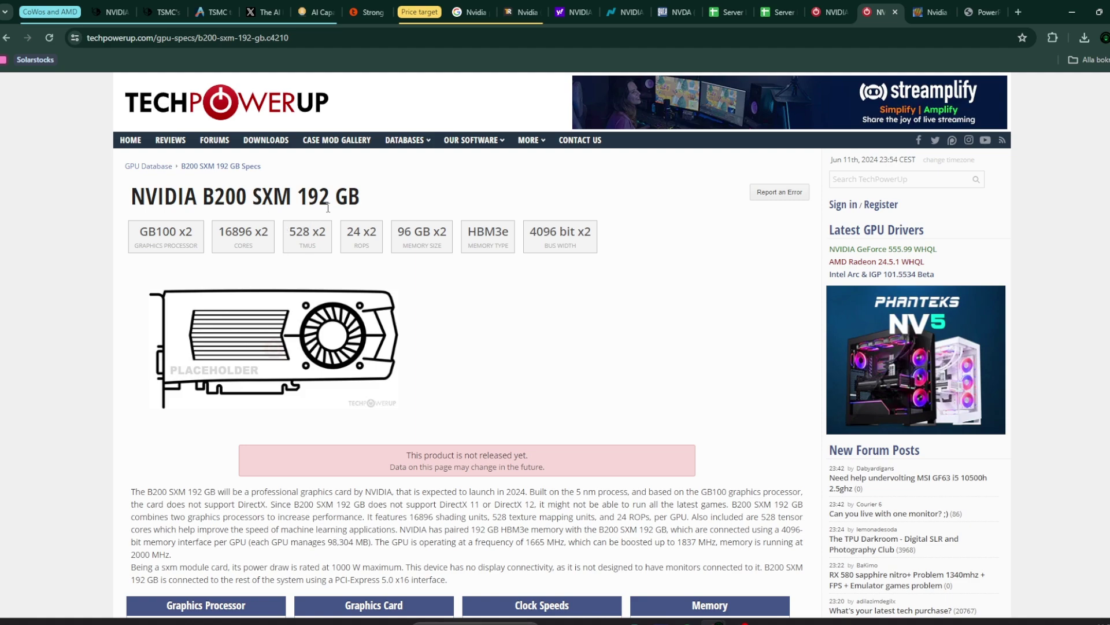
pyautogui.click(827, 11)
pyautogui.scroll(10, 241, 403)
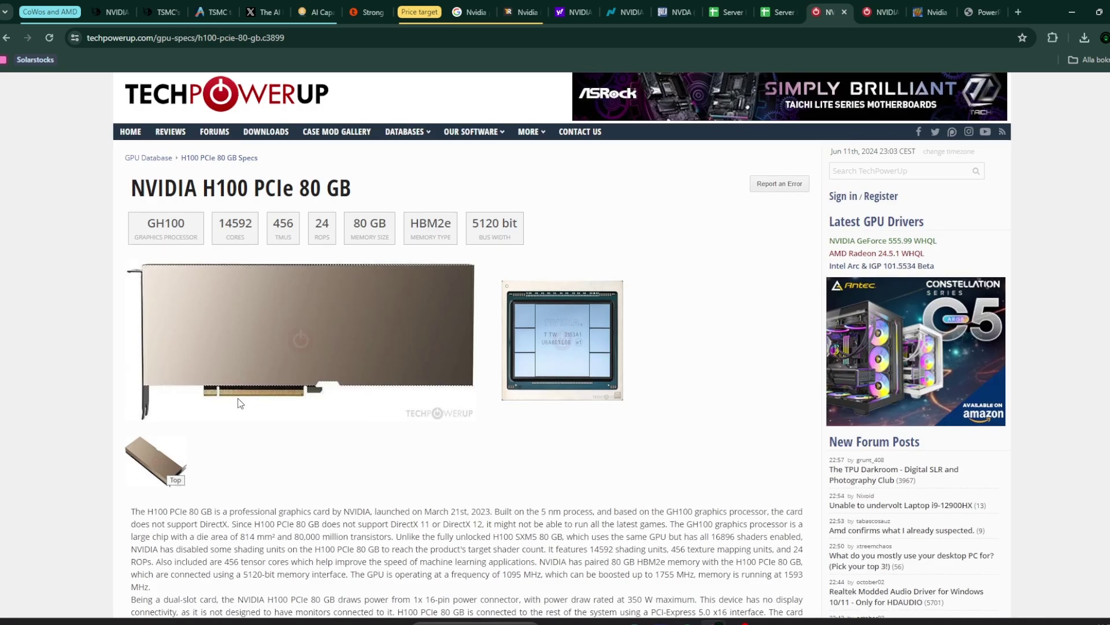
pyautogui.scroll(-4, 393, 470)
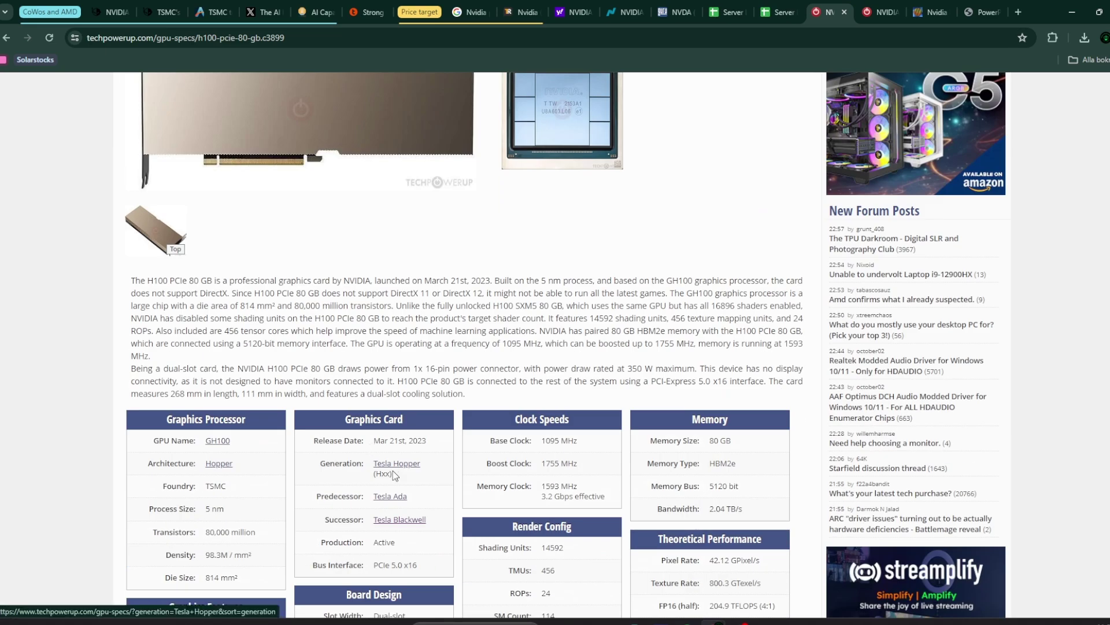
pyautogui.scroll(4, 394, 484)
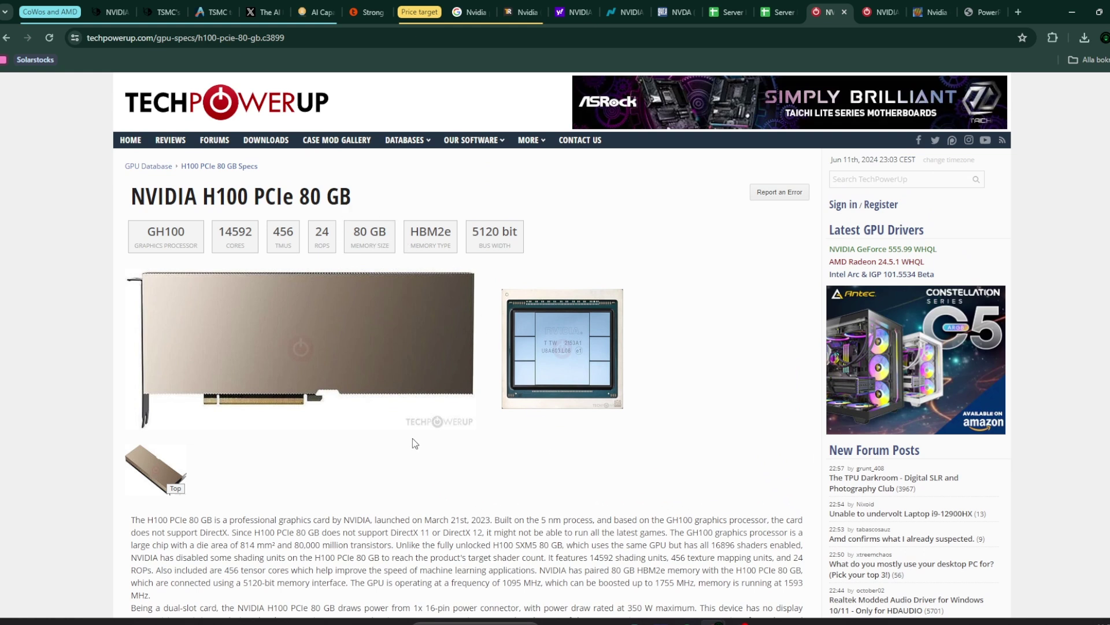
# Revisit AnandTech's CoWoS expansion article and examine Nvidia's Nasdaq earnings forecasts alongside the GuruFocus forward PE comparison
pyautogui.click(211, 7)
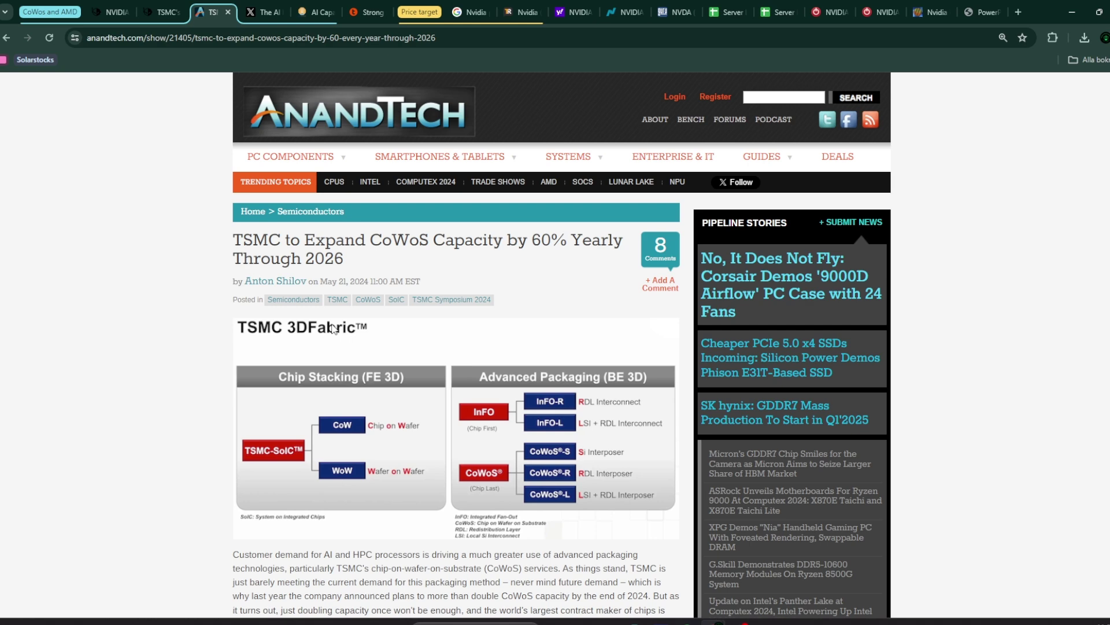
pyautogui.hotkey('alt', 'Tab')
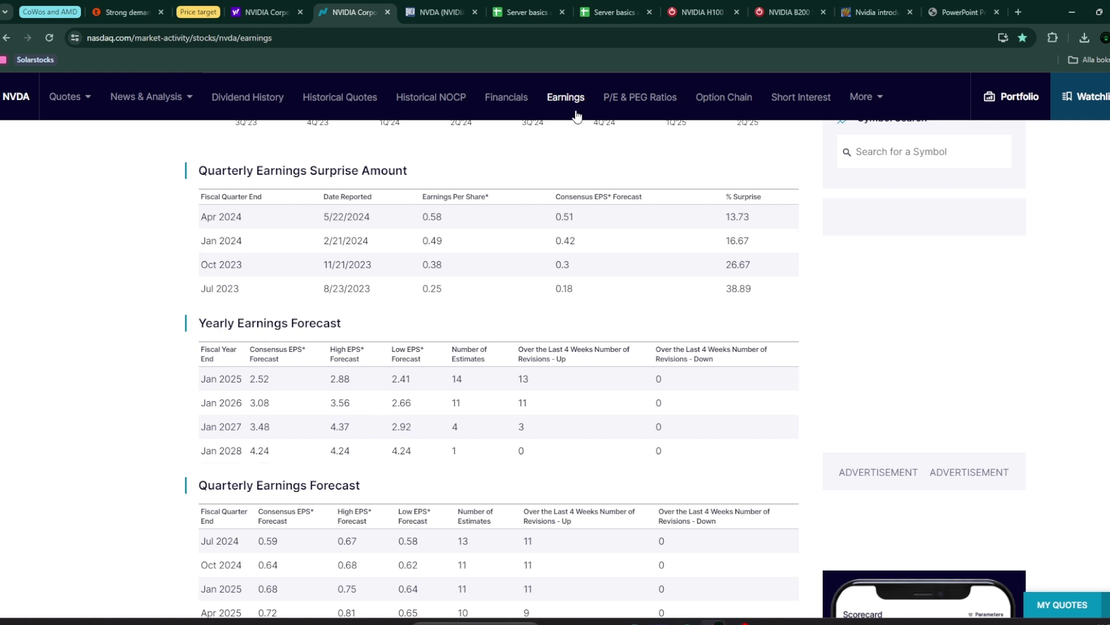
pyautogui.click(440, 11)
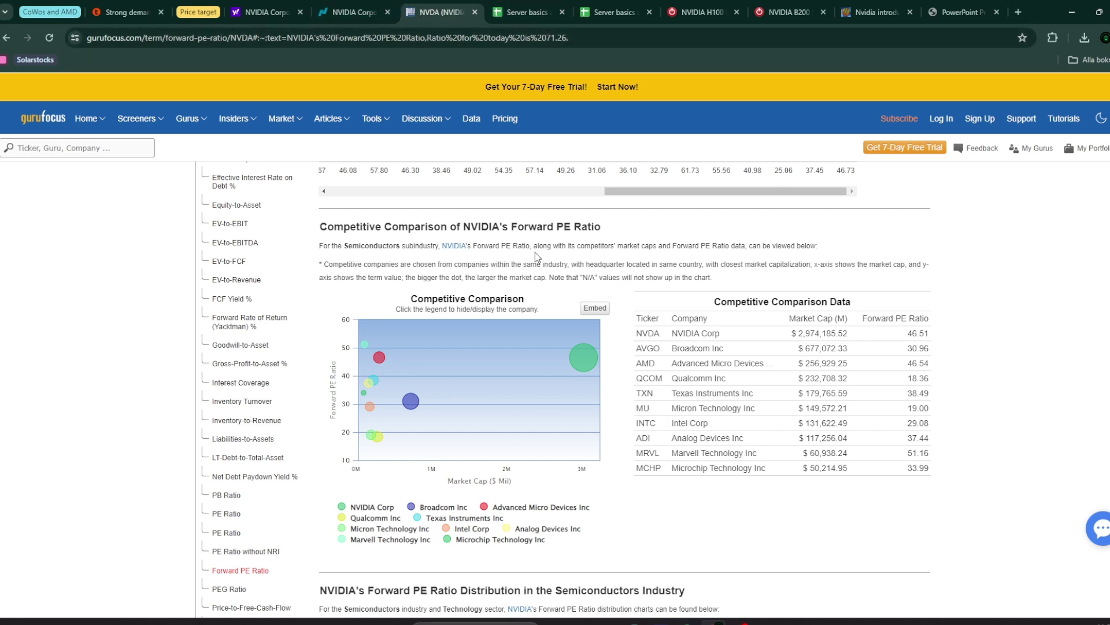
pyautogui.click(334, 8)
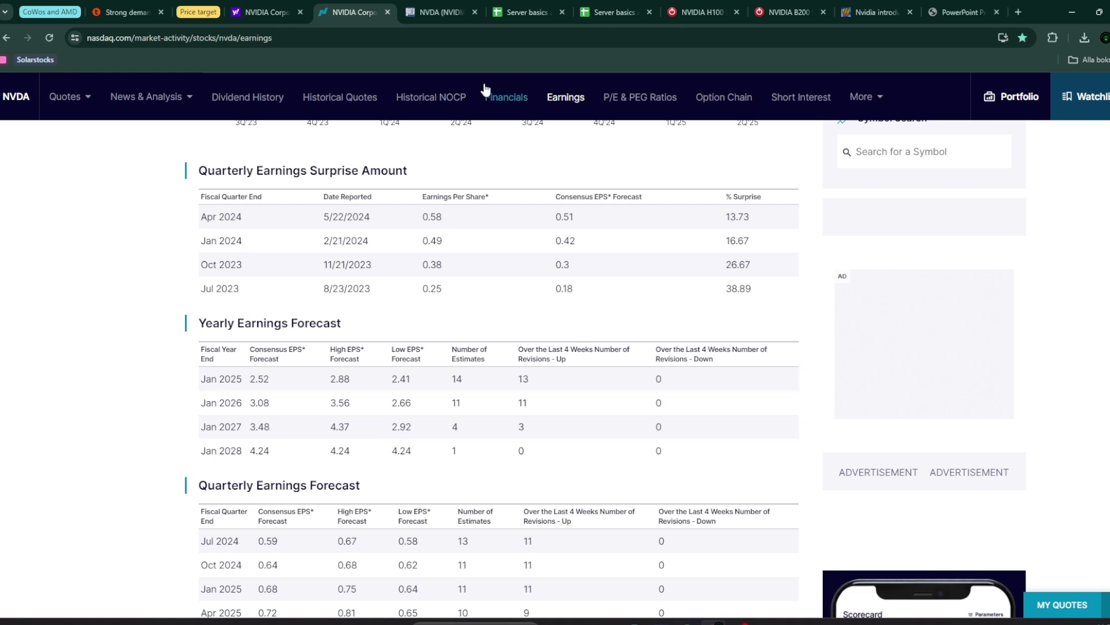
# Open the Sales: Data center GPU sheet and inspect the formula for Nvidia's FY 2023 units at ASP
pyautogui.click(529, 5)
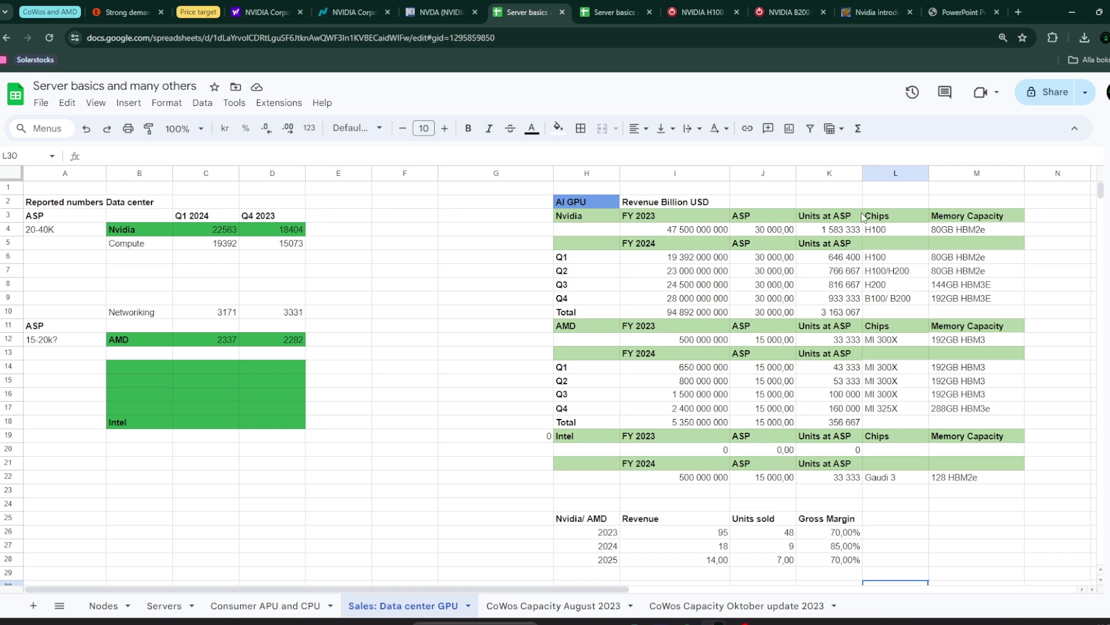
pyautogui.click(832, 232)
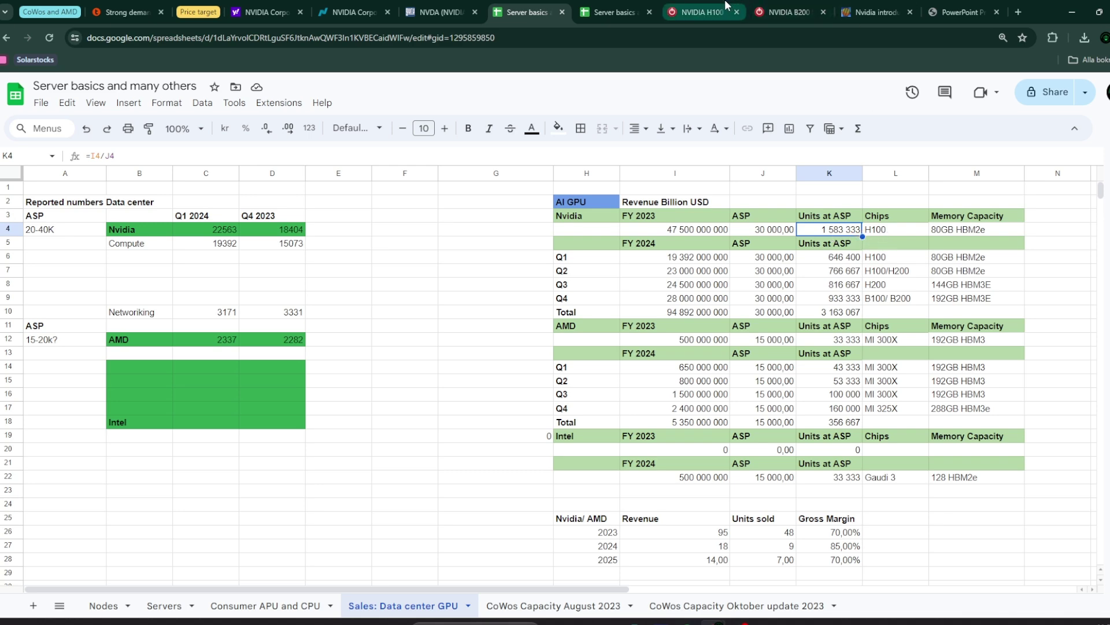
# Check the H100 PCIe 80 GB specification tables on TechPowerUp and the B200 SXM 192 GB page
pyautogui.click(697, 12)
pyautogui.scroll(-3, 301, 473)
pyautogui.scroll(-3, 301, 473)
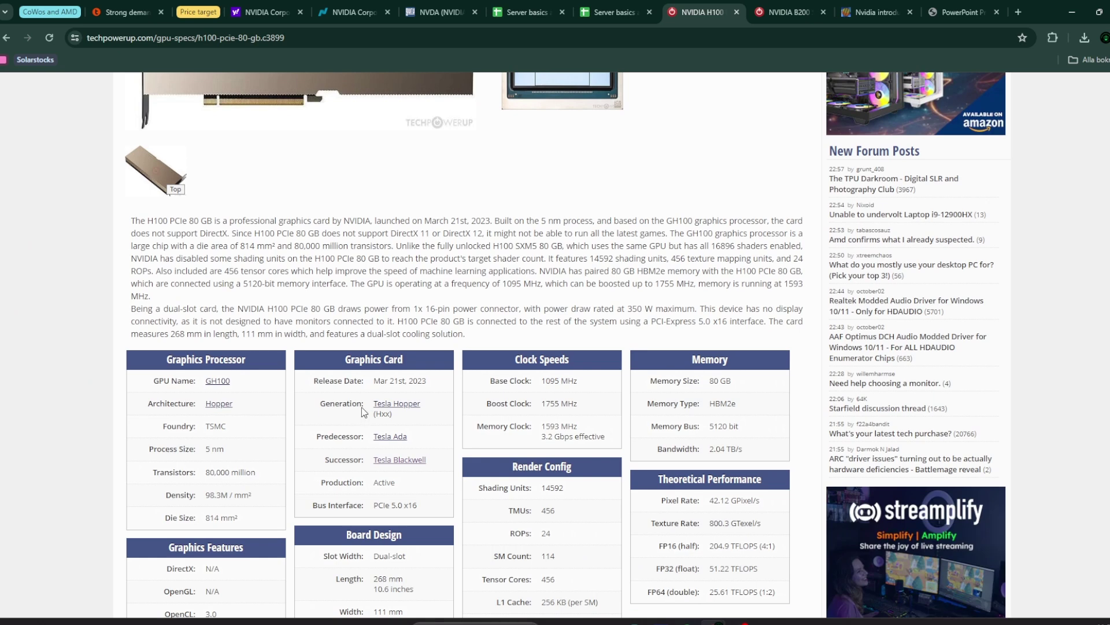
pyautogui.scroll(5, 308, 433)
pyautogui.scroll(1, 296, 453)
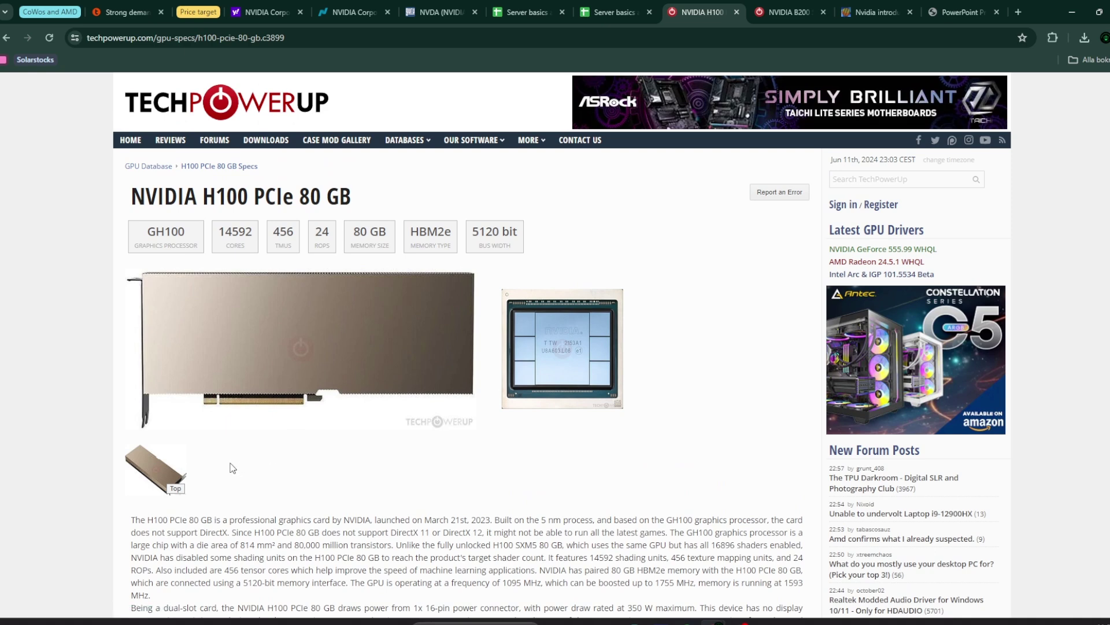
pyautogui.click(750, 7)
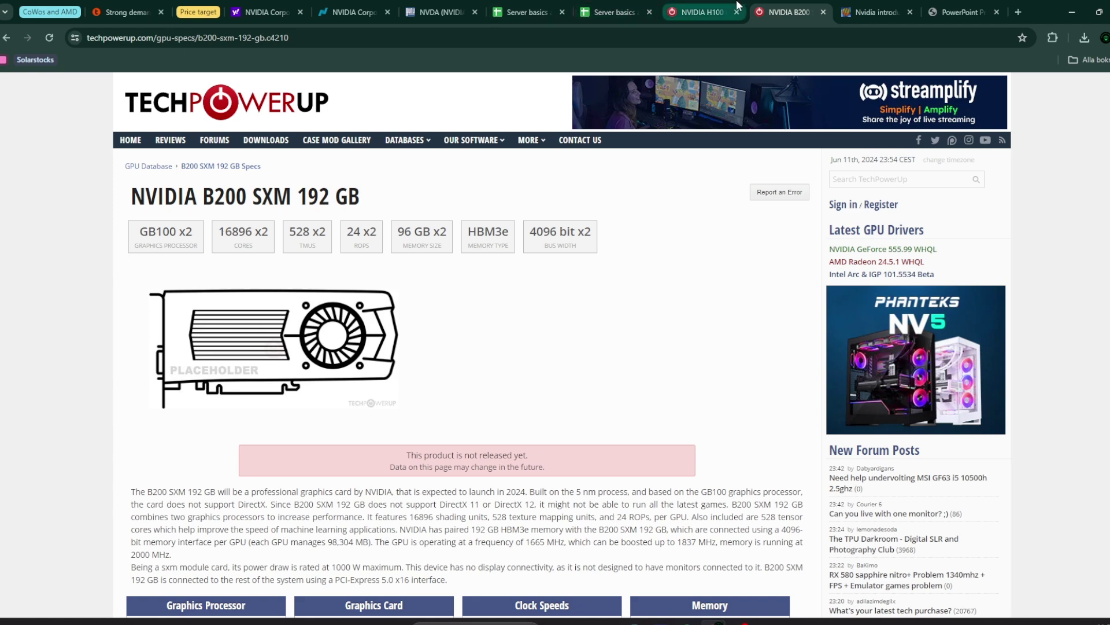
# Inspect Nvidia's FY 2023, FY 2024 Q1 and FY 2024 total revenue formulas in the data center GPU sales sheet
pyautogui.click(554, 7)
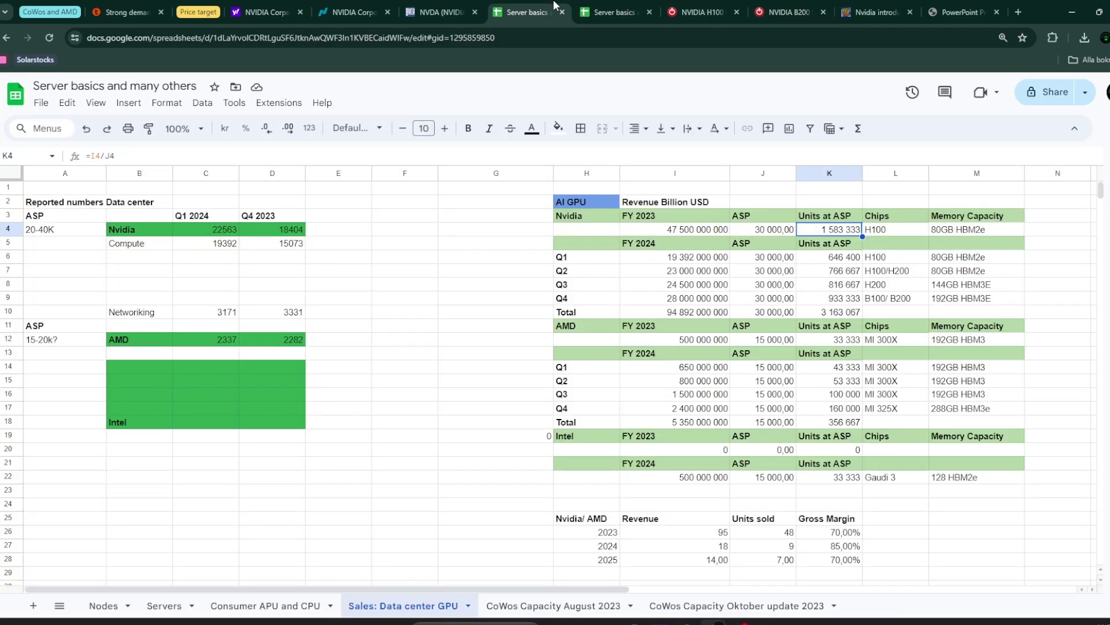
pyautogui.click(745, 250)
pyautogui.click(685, 232)
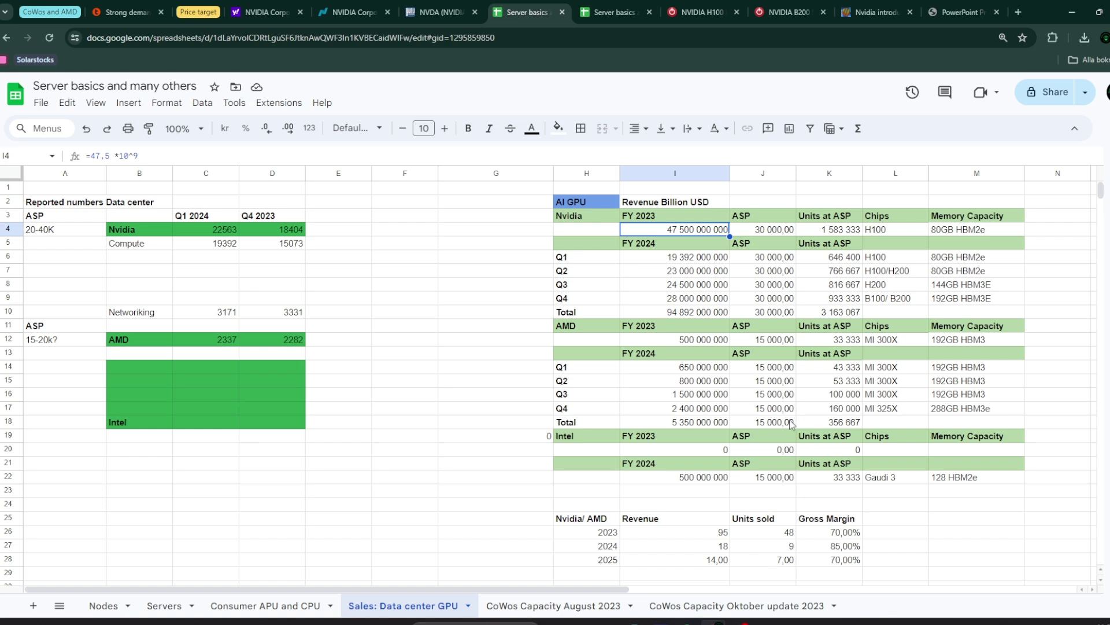
pyautogui.click(695, 262)
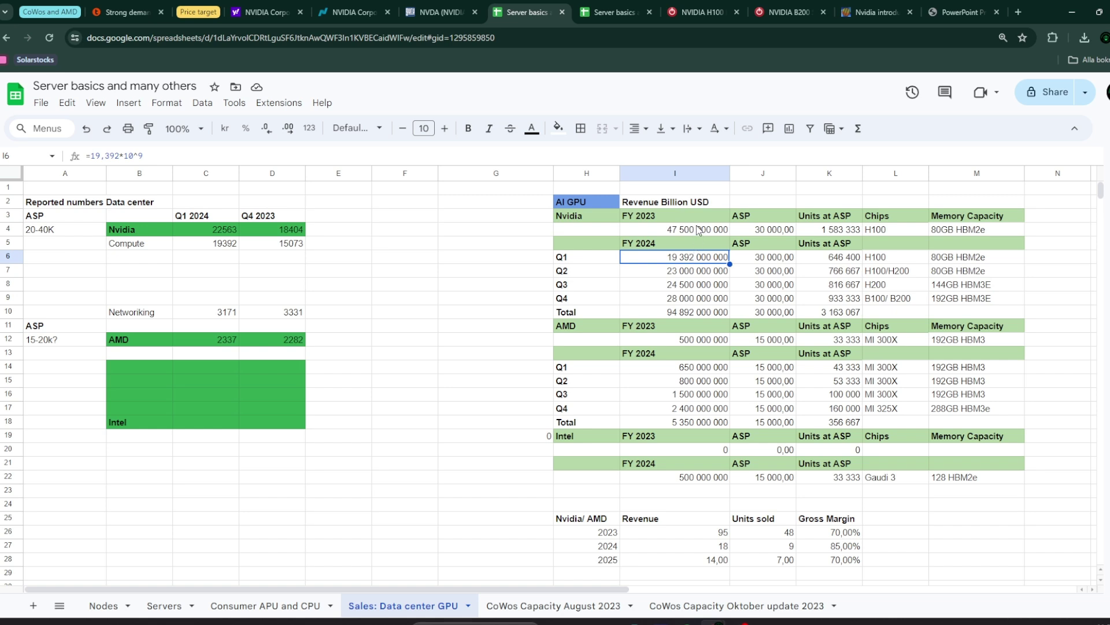
pyautogui.click(690, 315)
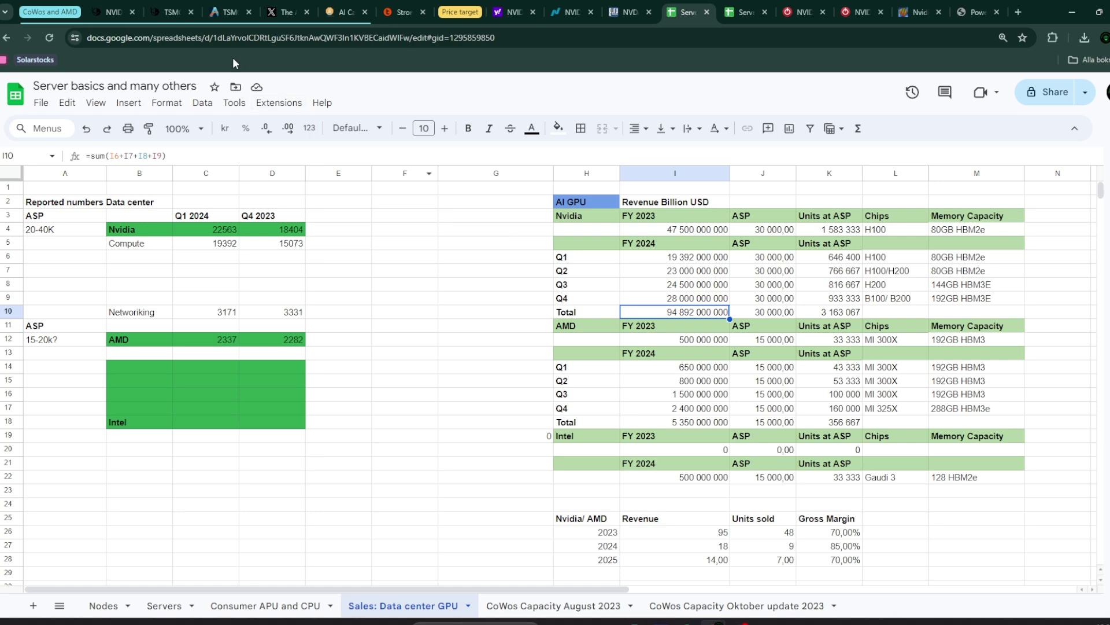
# Cross-check the Wccftech articles on Nvidia GPU shipments and reserved CoWoS supply against the CoWos Capacity Oktober update 2023 sheet
pyautogui.click(111, 13)
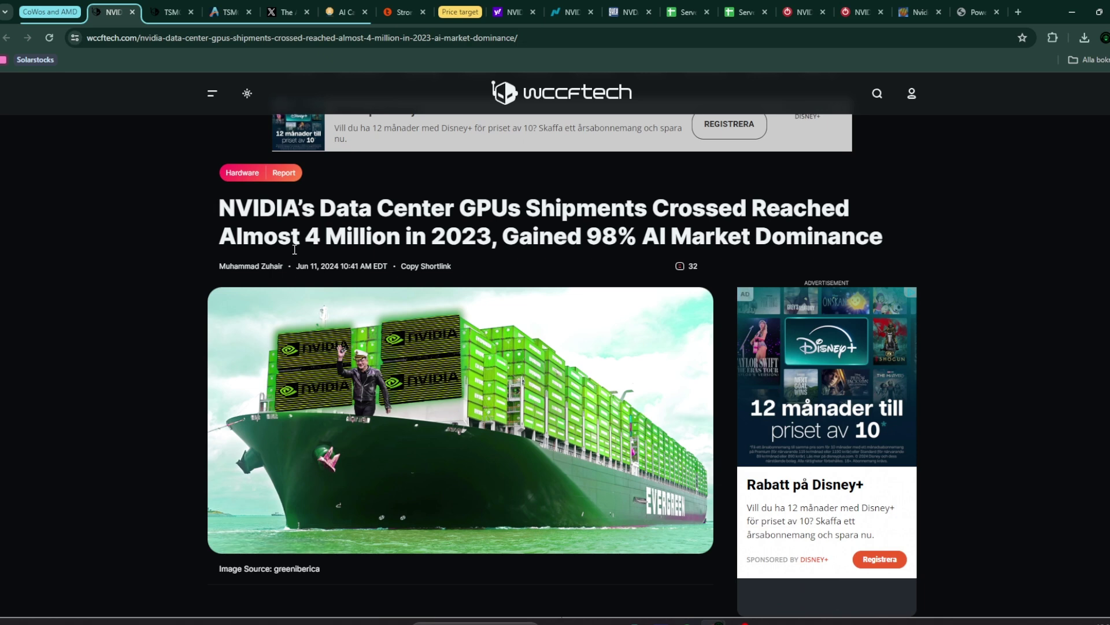
pyautogui.click(174, 12)
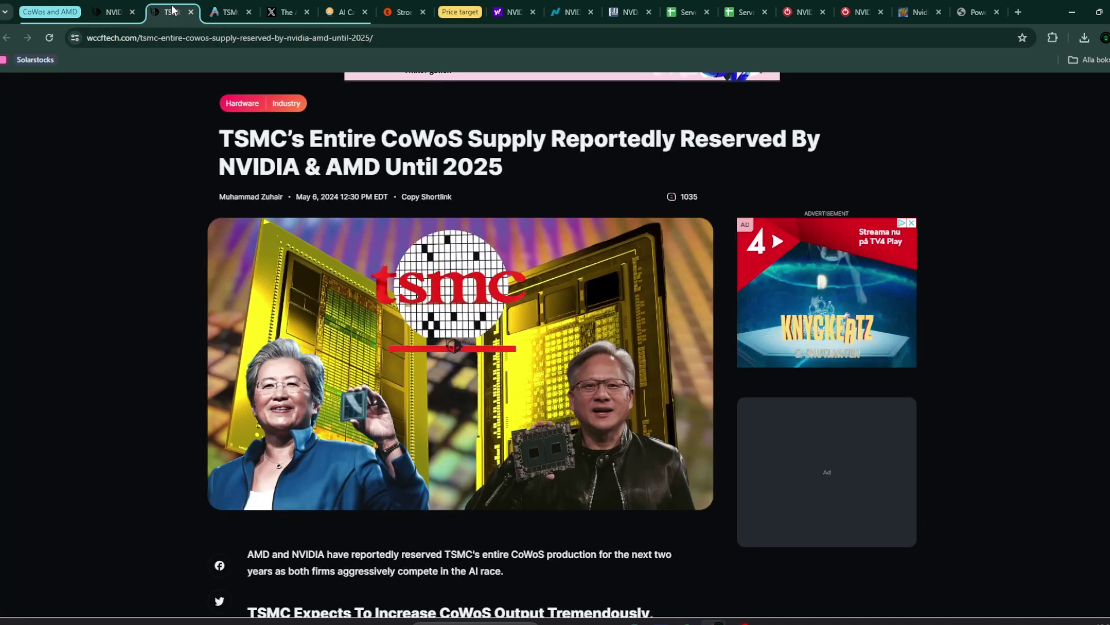
pyautogui.hotkey('ctrl', 'shift', 'Tab')
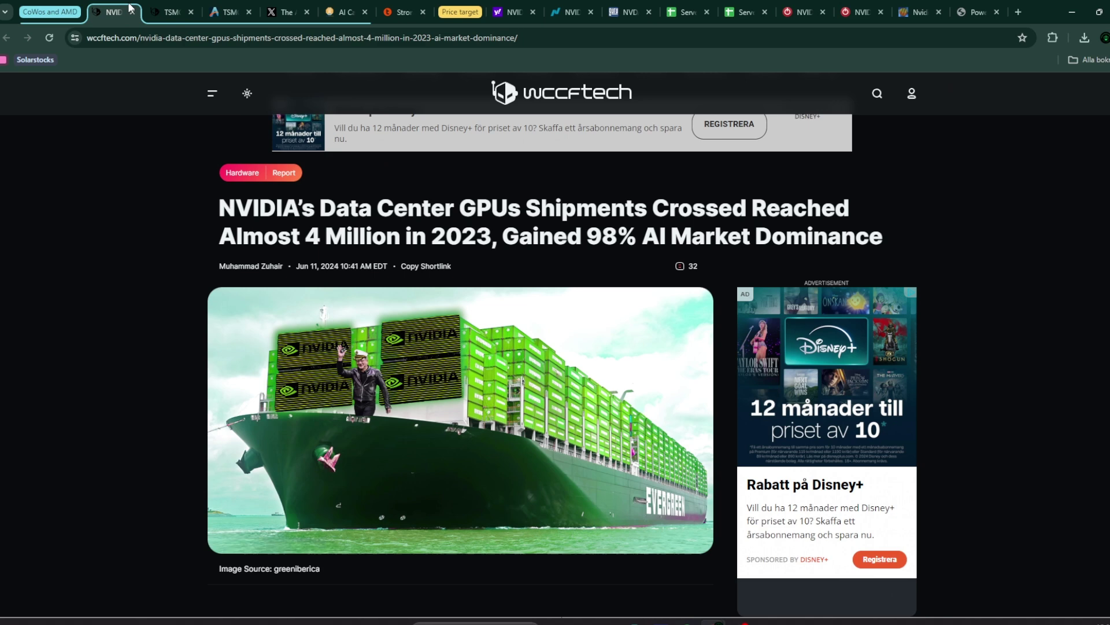
pyautogui.click(738, 12)
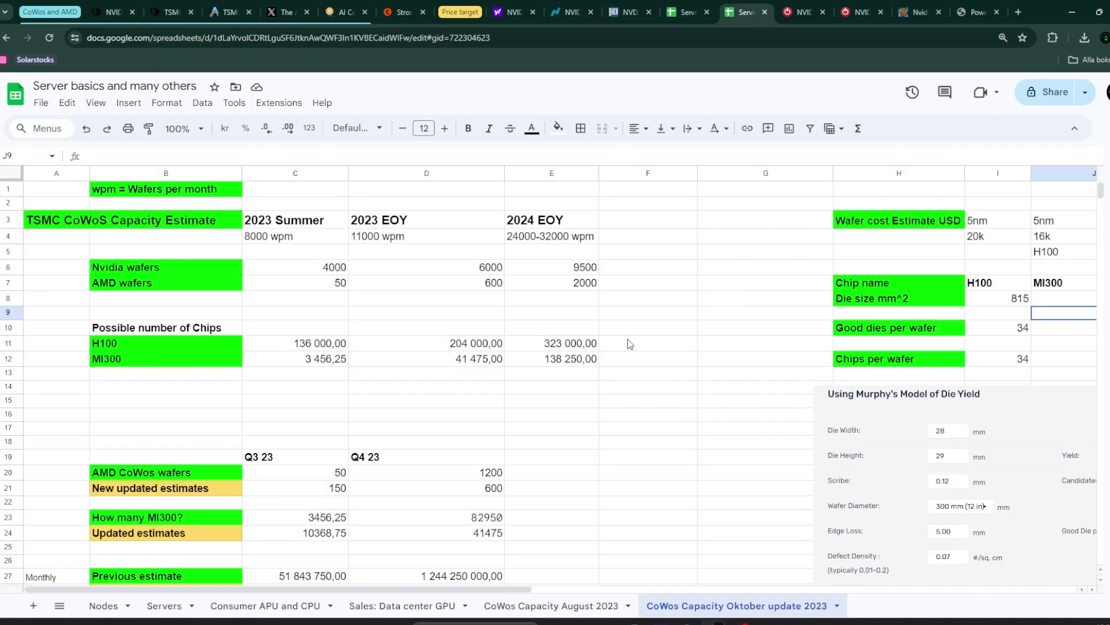
pyautogui.hscroll(3, 555, 360)
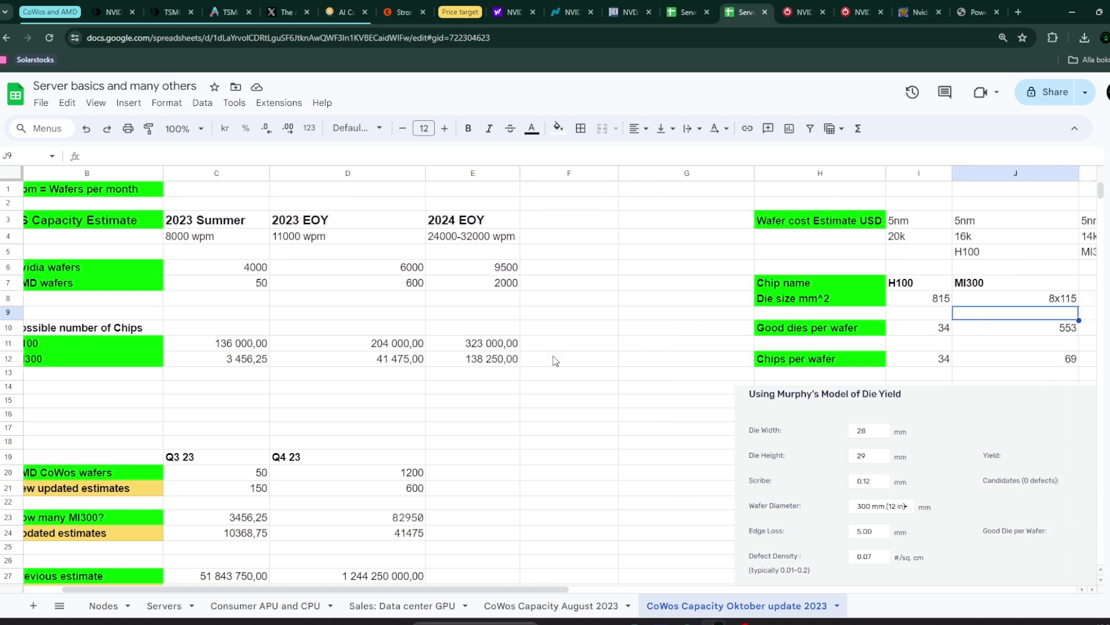
pyautogui.click(172, 12)
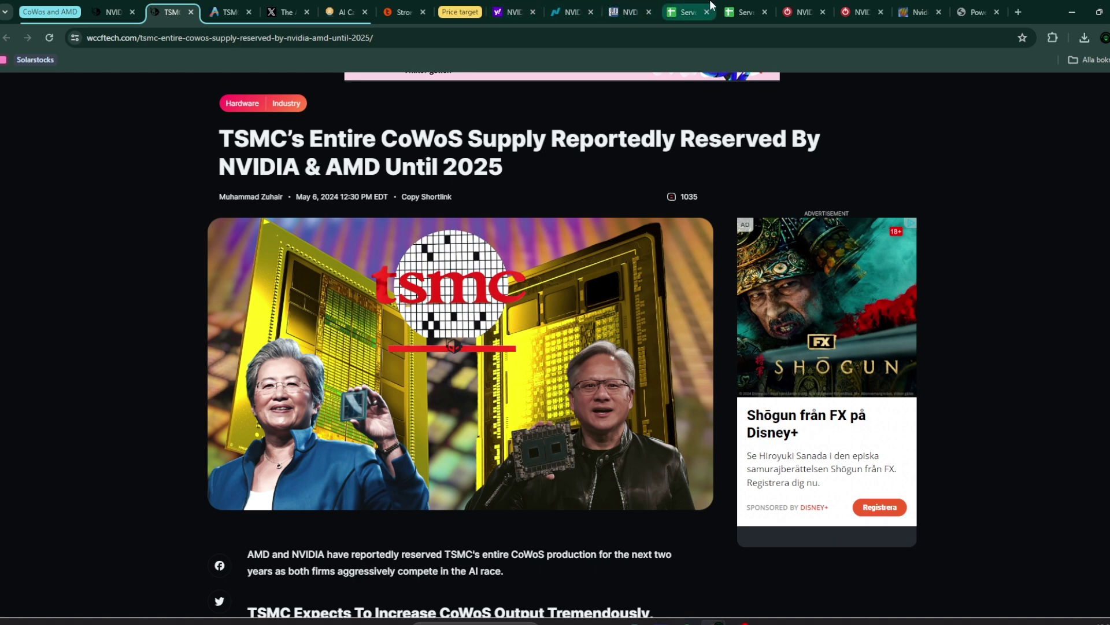
# Return to the CoWos Capacity Oktober update 2023 sheet and inspect the 2024 EOY wafers-per-month estimate in E4
pyautogui.click(743, 12)
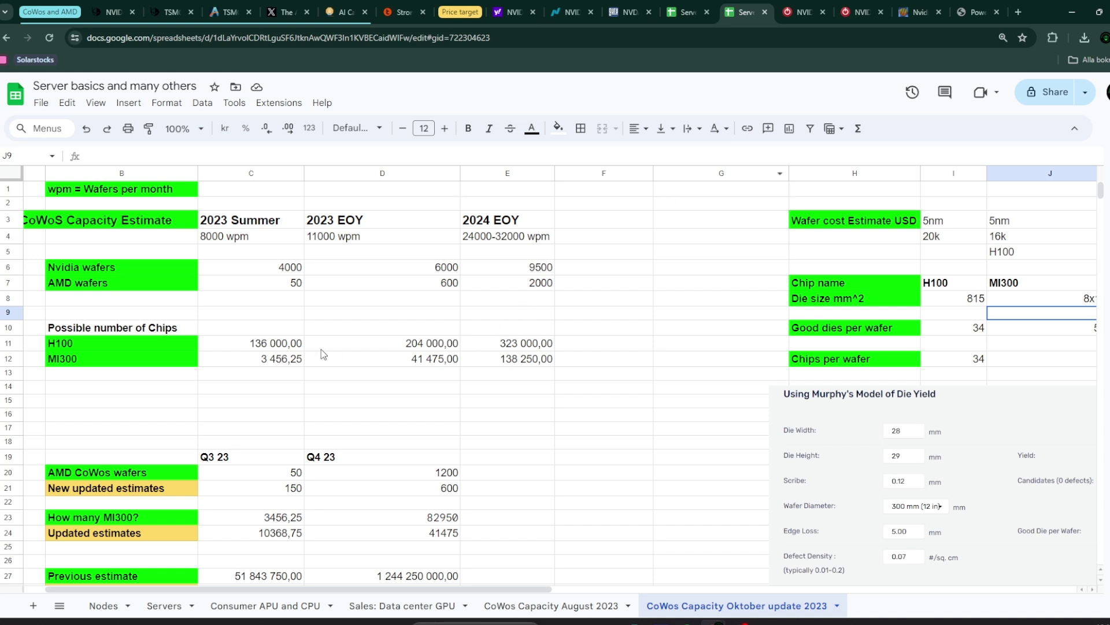
pyautogui.hscroll(-2, 236, 240)
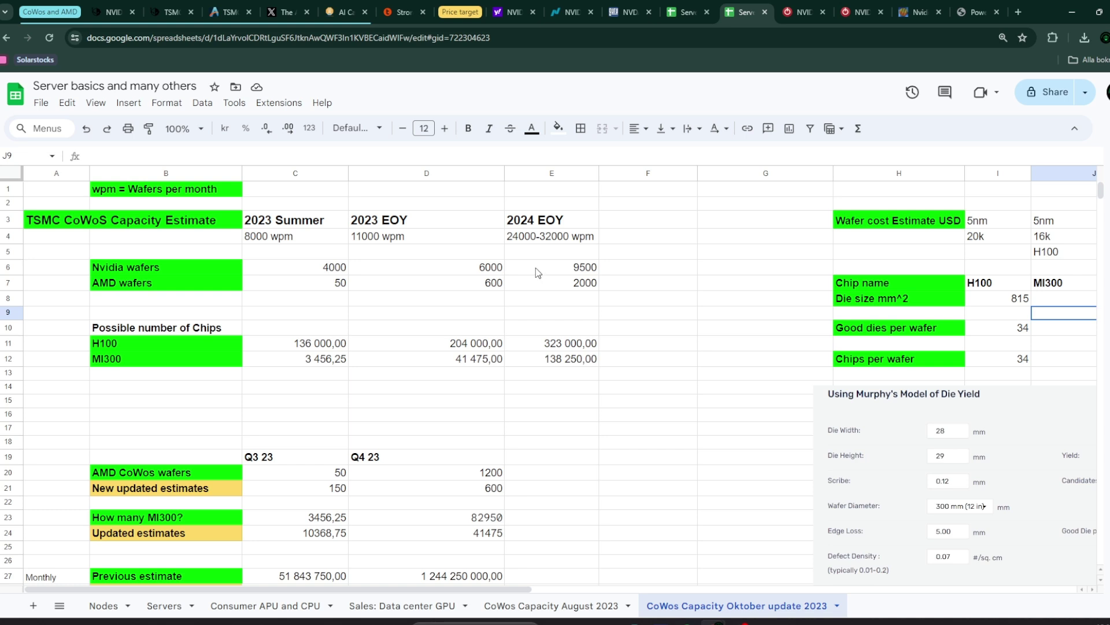
pyautogui.click(516, 237)
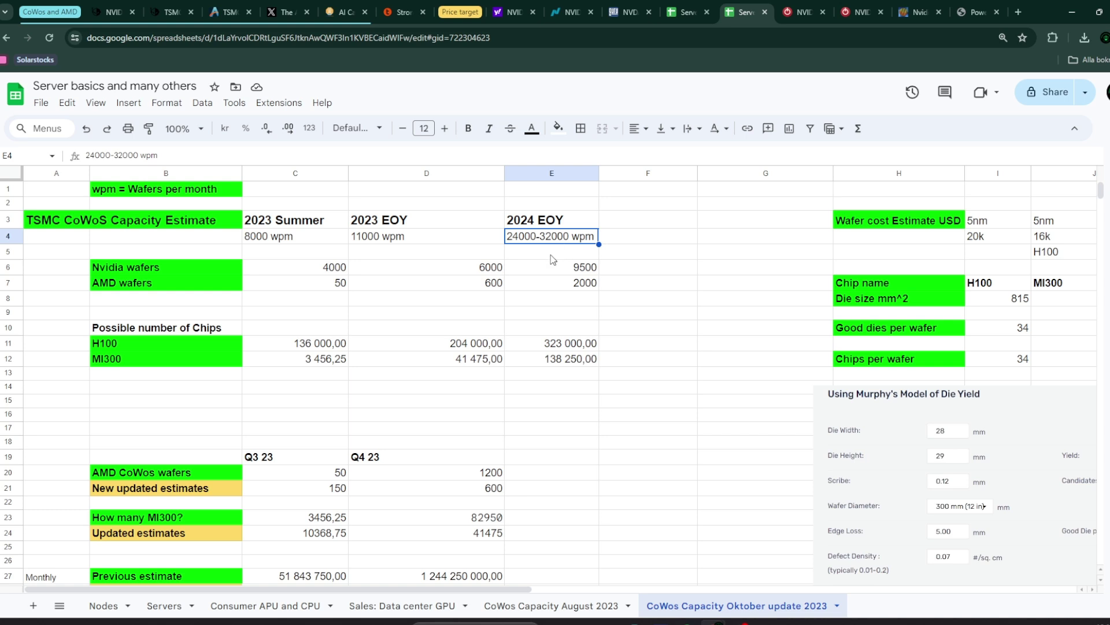
pyautogui.click(551, 255)
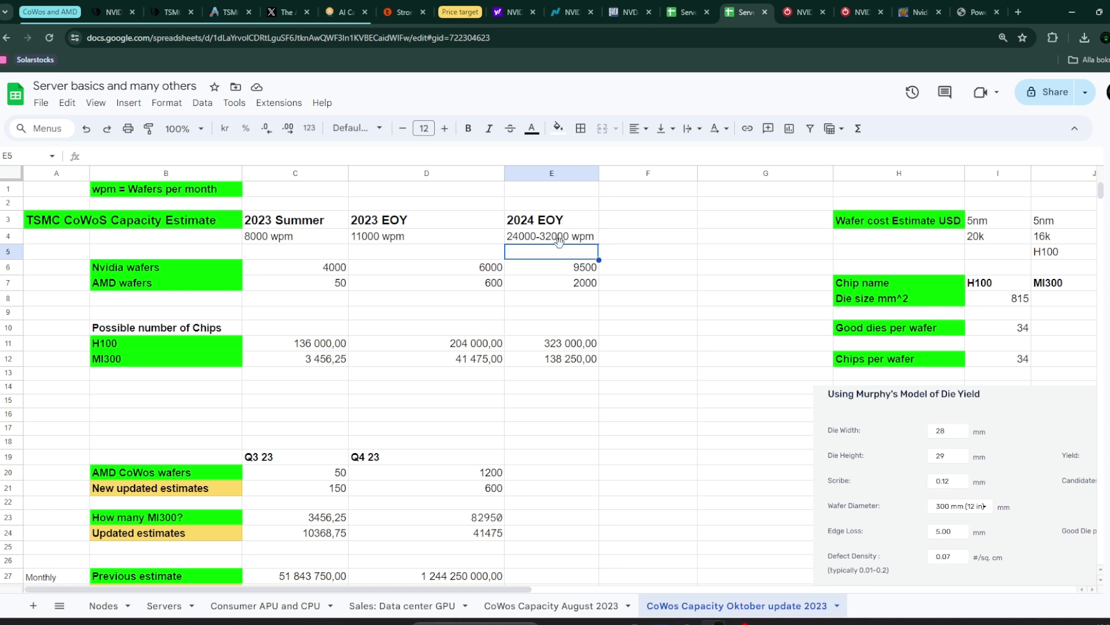
pyautogui.click(558, 240)
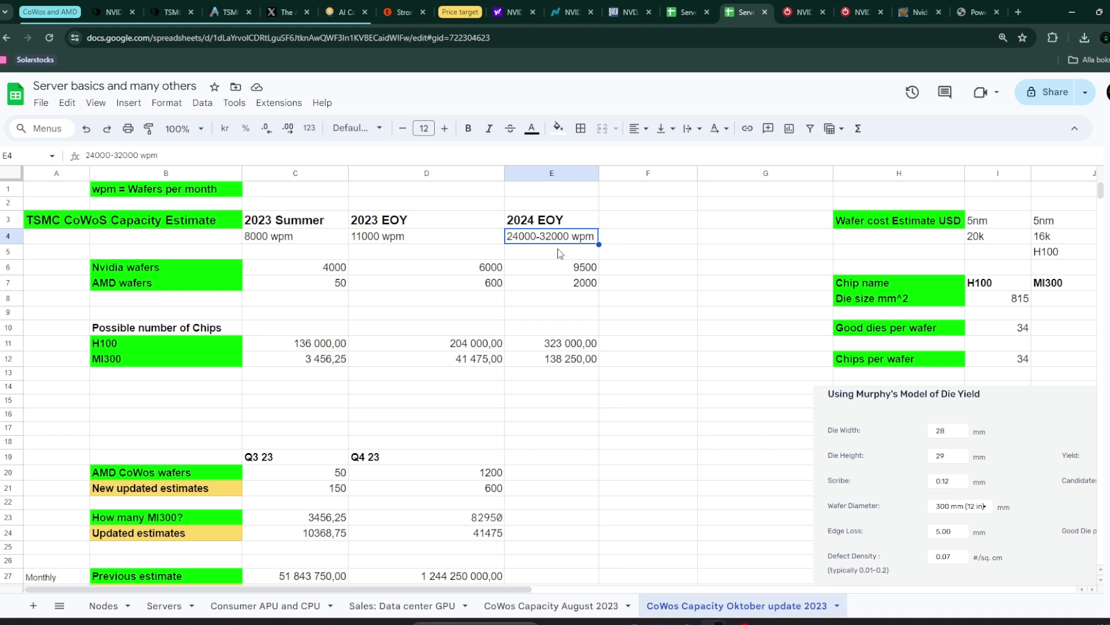
# Inspect Nvidia's 2024 EOY wafer estimate and the H100 wafer cost, good dies per wafer and Murphy's Model yield calculation
pyautogui.click(576, 271)
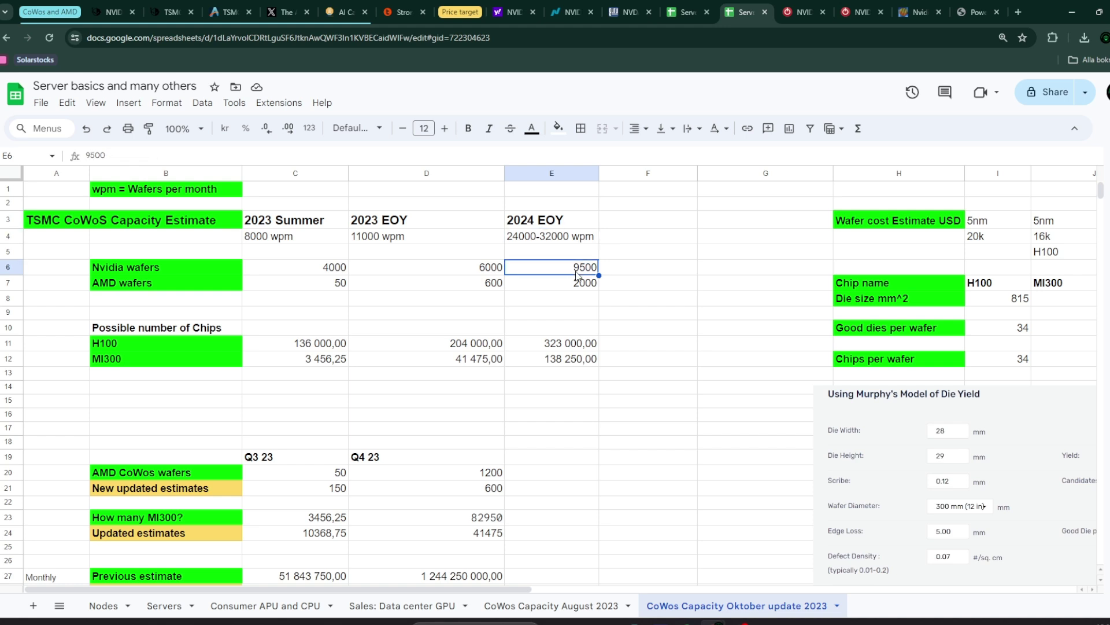
pyautogui.hscroll(3, 810, 318)
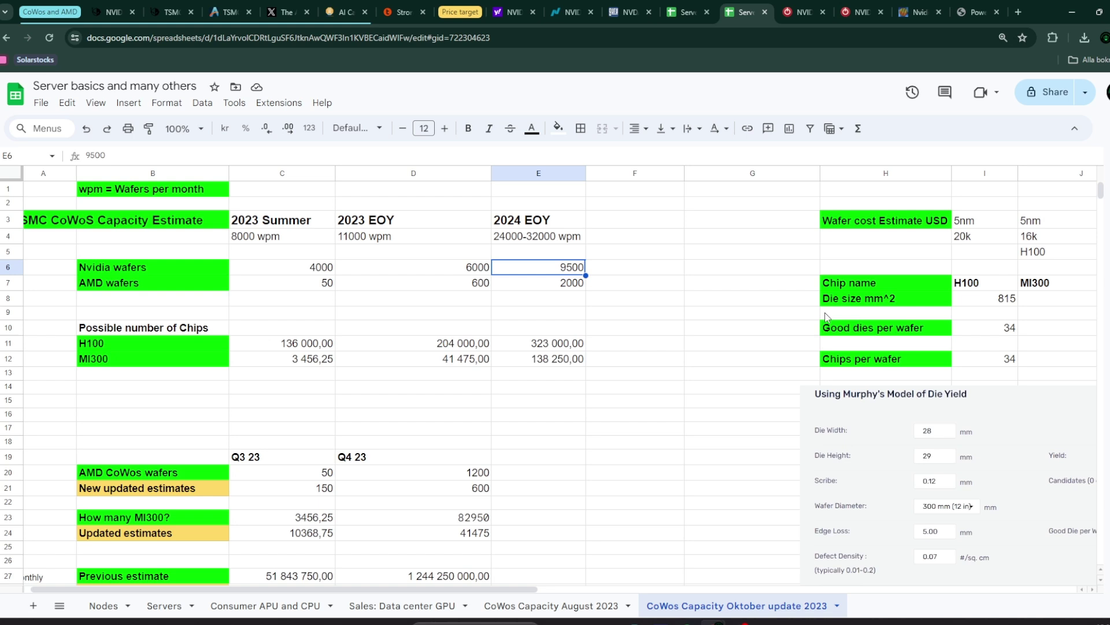
pyautogui.hscroll(2, 792, 321)
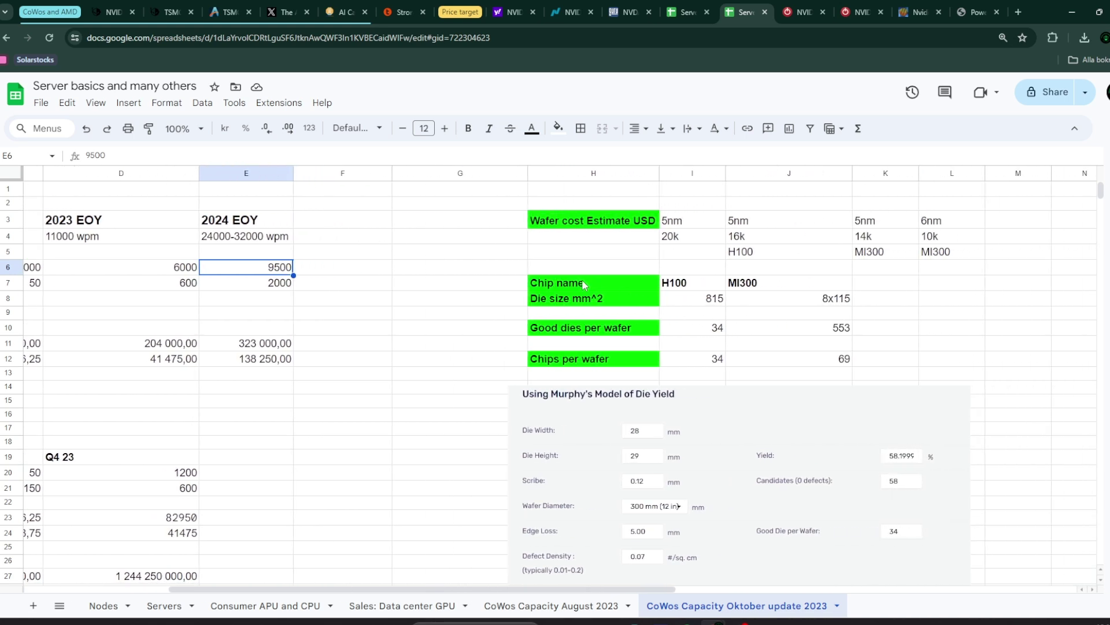
pyautogui.click(698, 287)
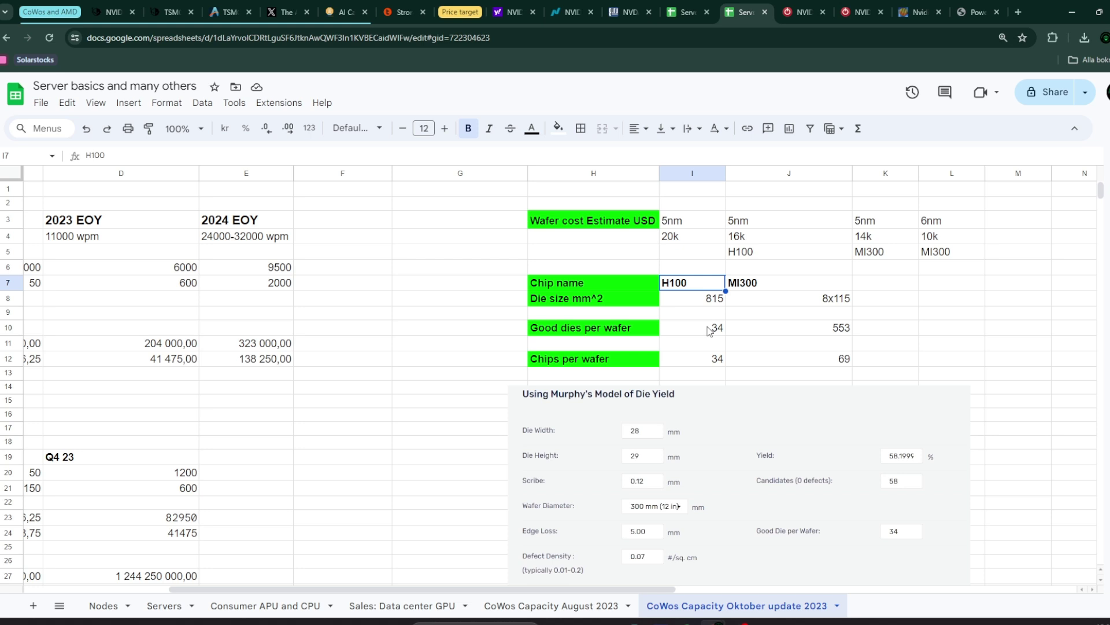
pyautogui.scroll(-3, 519, 427)
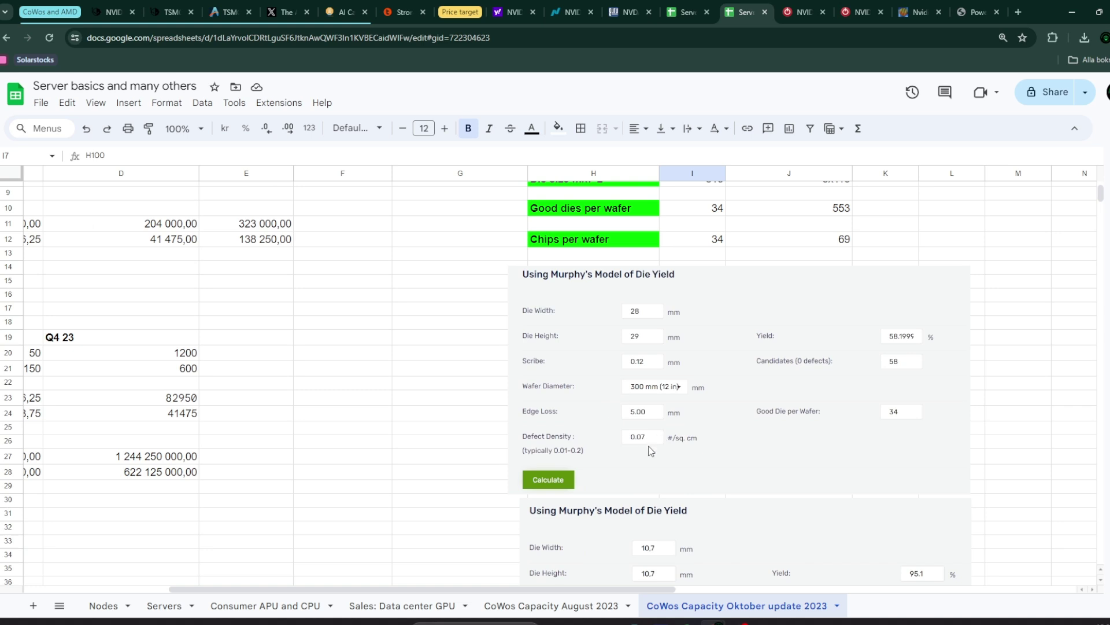
pyautogui.scroll(2, 651, 451)
pyautogui.scroll(2, 650, 451)
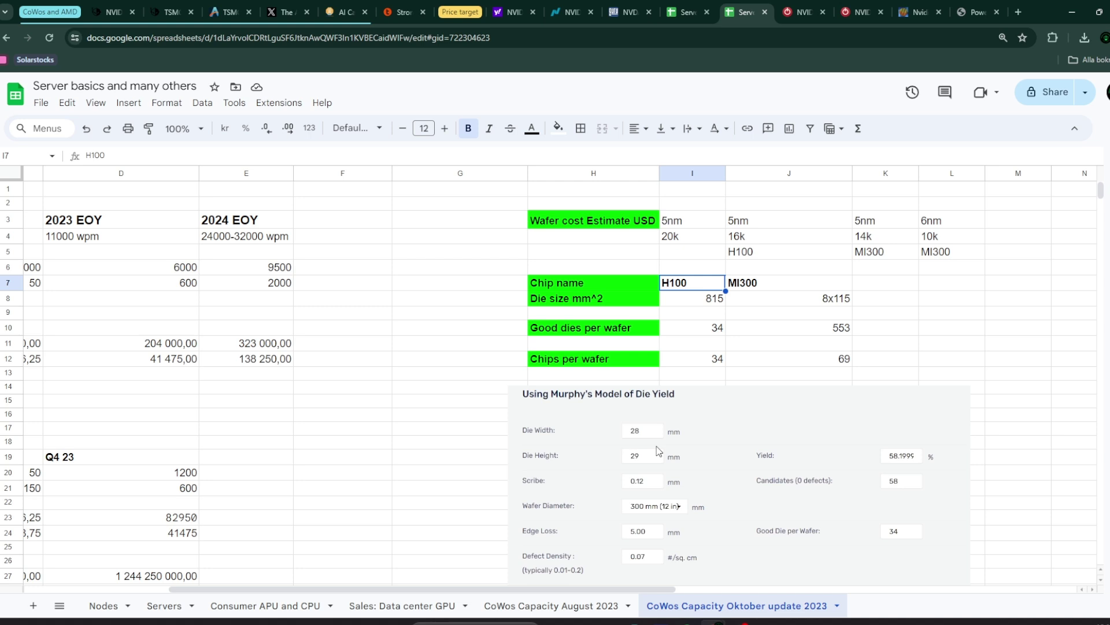
# Inspect the H100 die size in I8 and review the AMD CoWoS wafer, MI300 and monthly revenue estimates
pyautogui.click(712, 299)
pyautogui.hscroll(-5, 998, 327)
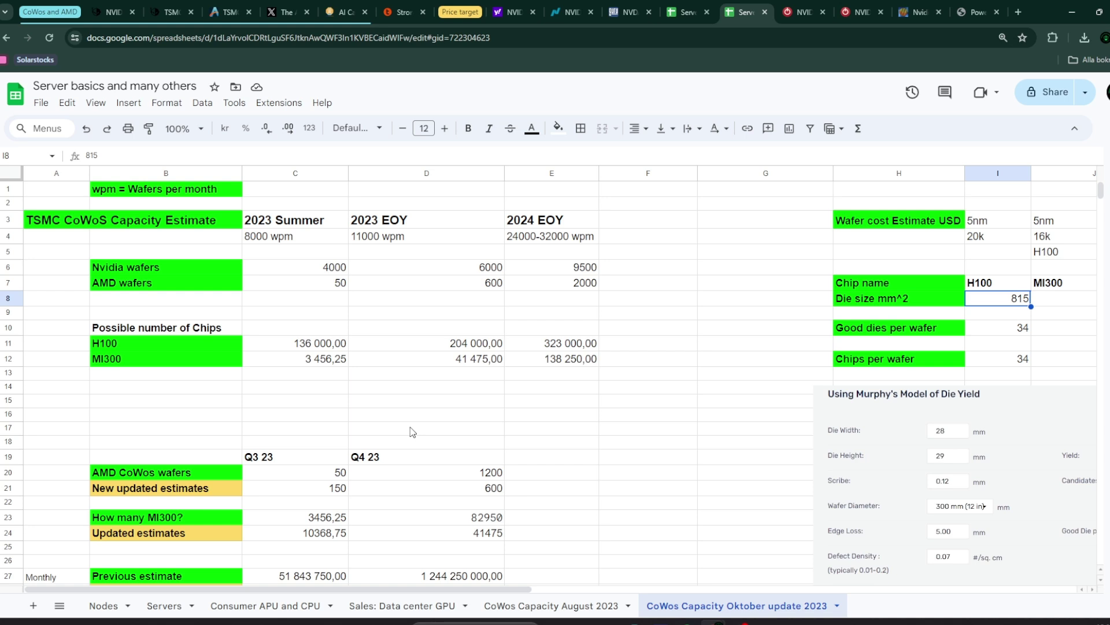
pyautogui.scroll(-2, 412, 432)
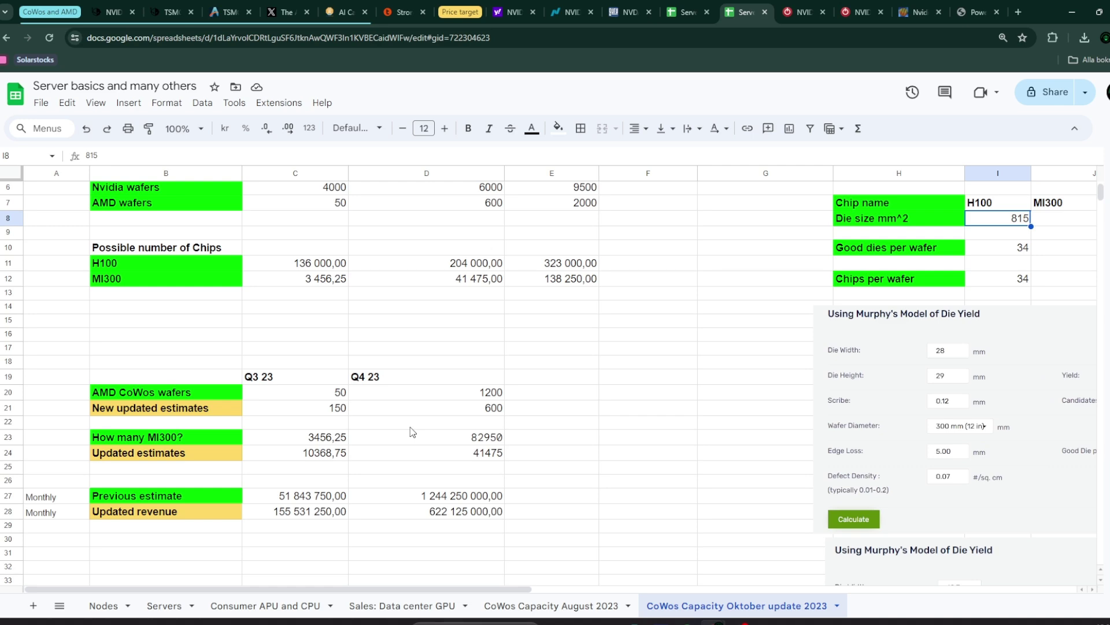
pyautogui.scroll(2, 413, 432)
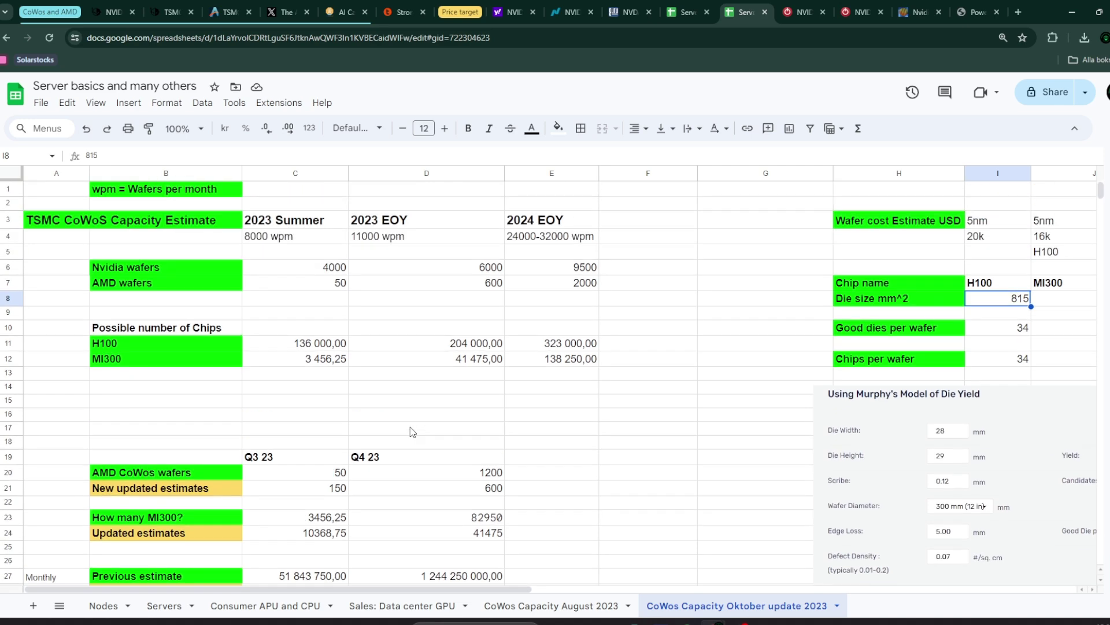
# Inspect AMD's FY 2023 revenue, memory capacity and units in the data center GPU sales sheet, cross-checking Wccftech's CoWoS supply article
pyautogui.click(688, 12)
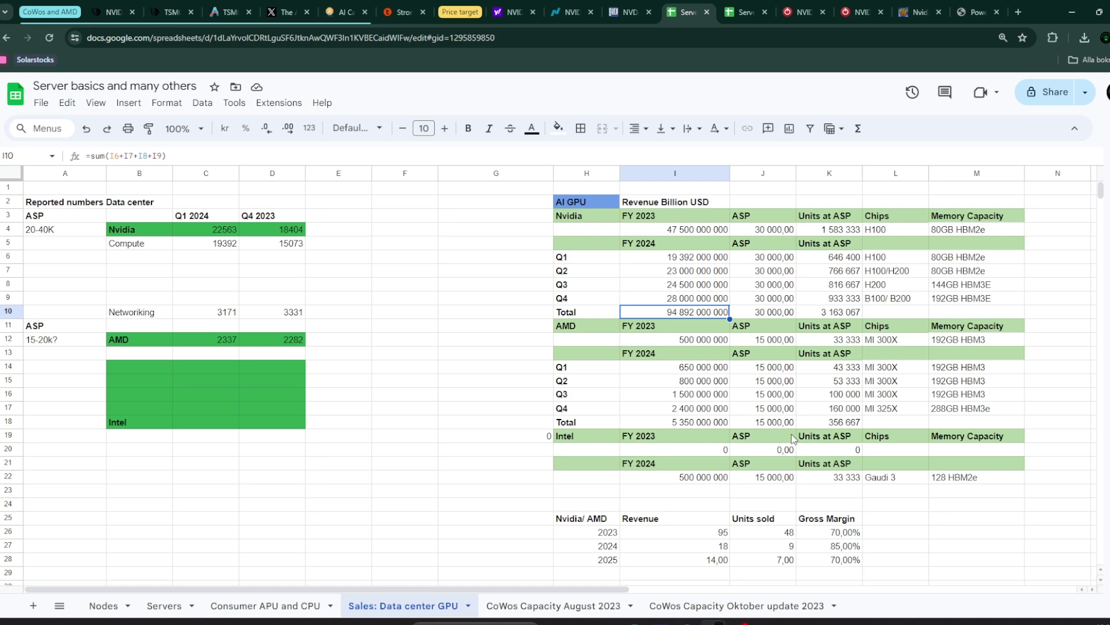
pyautogui.scroll(-1, 741, 571)
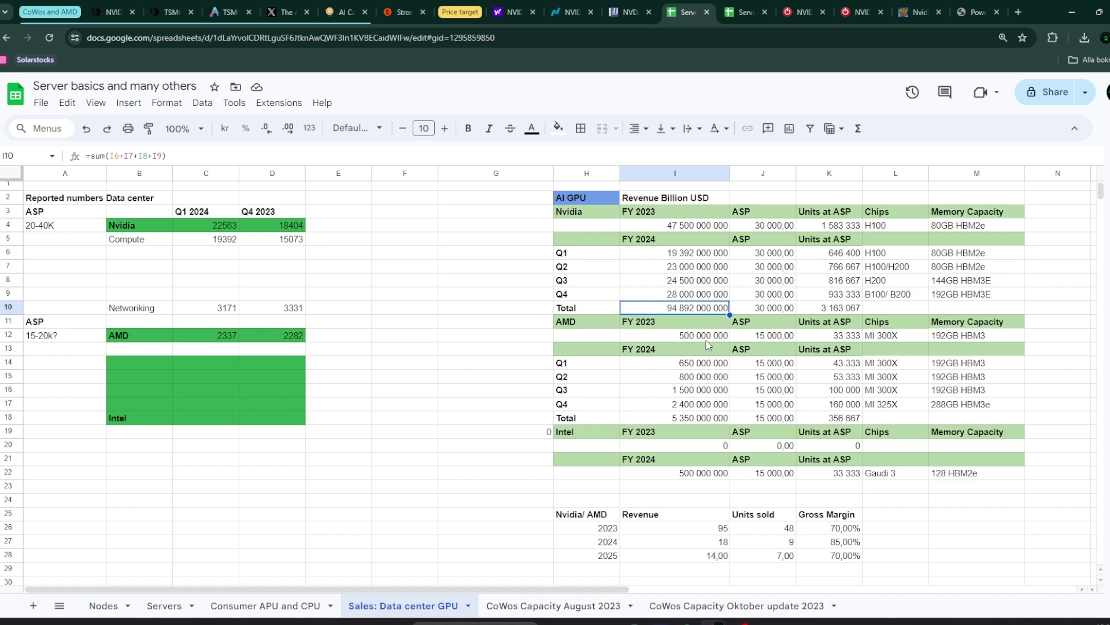
pyautogui.click(678, 337)
pyautogui.click(956, 339)
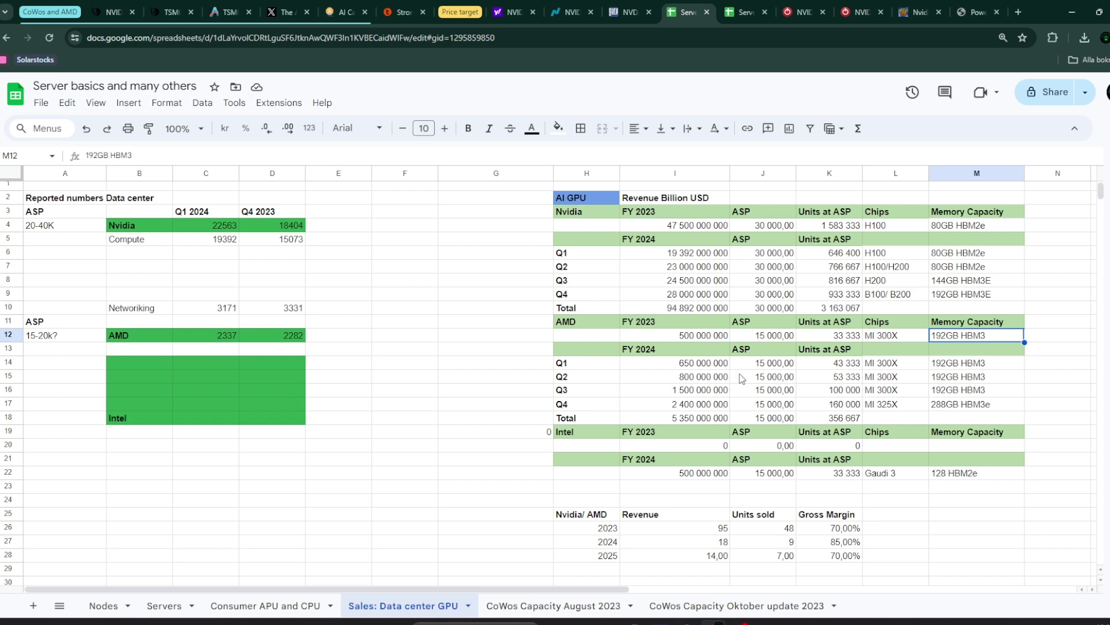
pyautogui.click(821, 332)
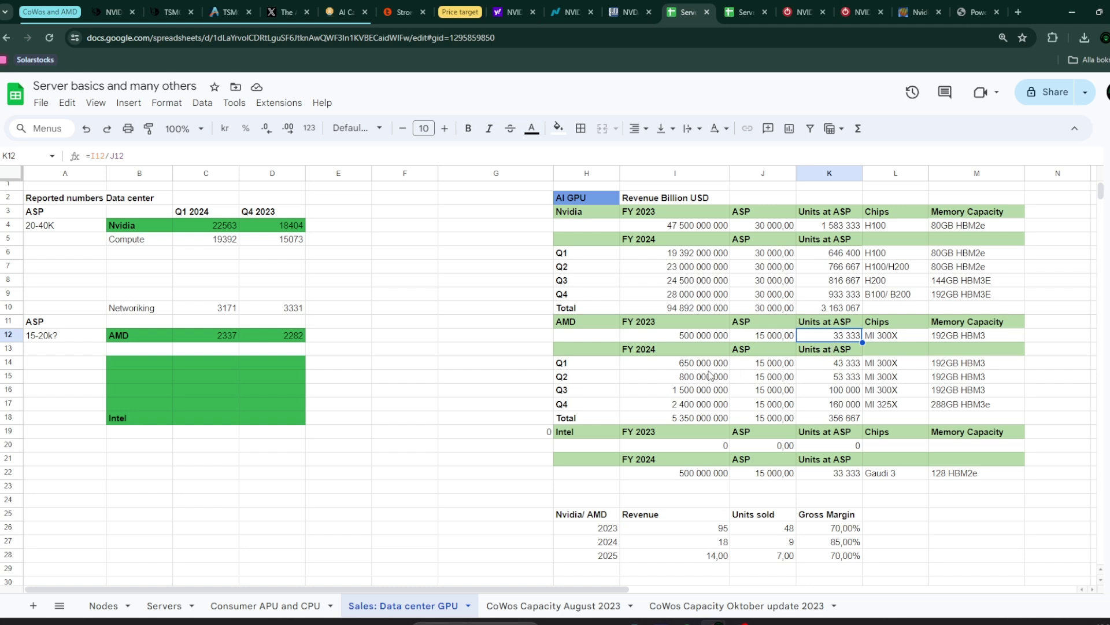
pyautogui.click(171, 11)
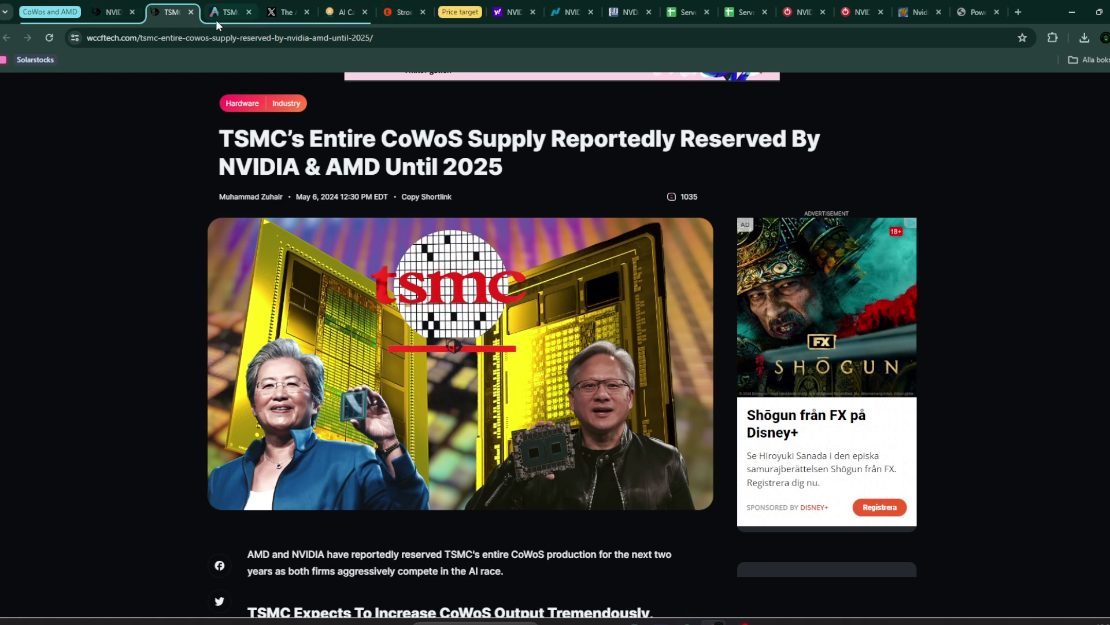
pyautogui.click(703, 6)
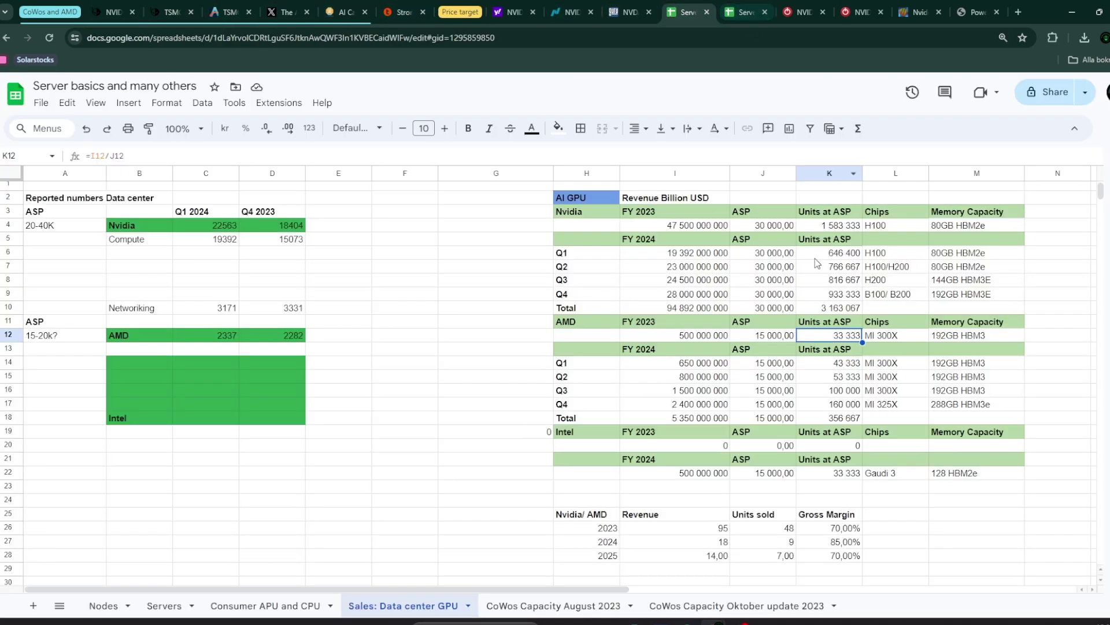
# Inspect AMD's FY 2024 quarterly revenue formulas from Q1 to Q4 and the Q1 units-at-ASP formula
pyautogui.click(699, 370)
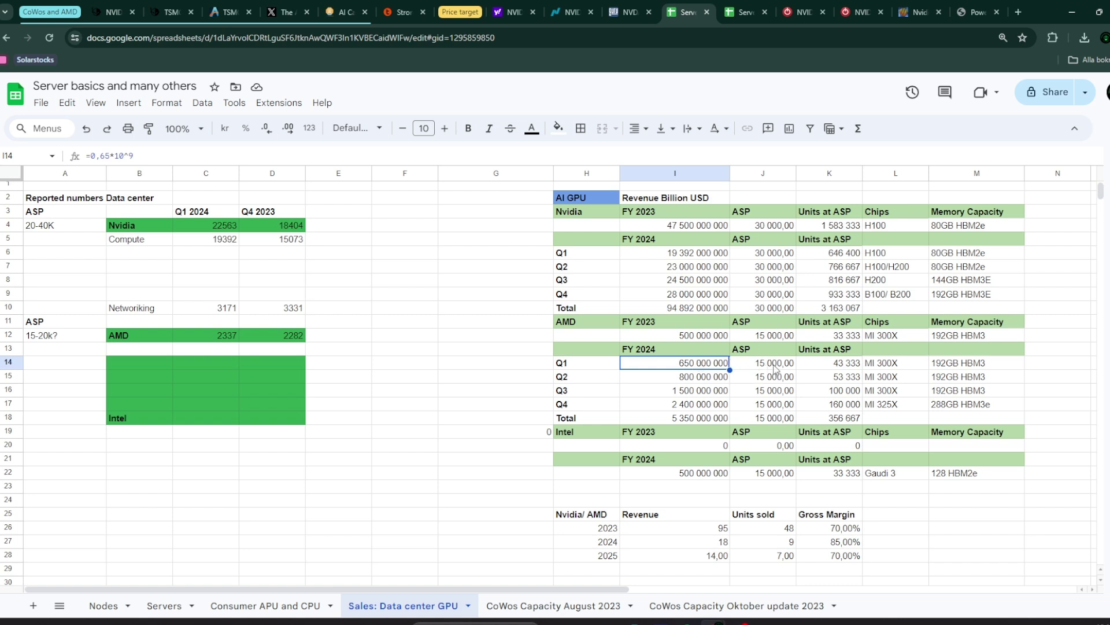
pyautogui.click(843, 368)
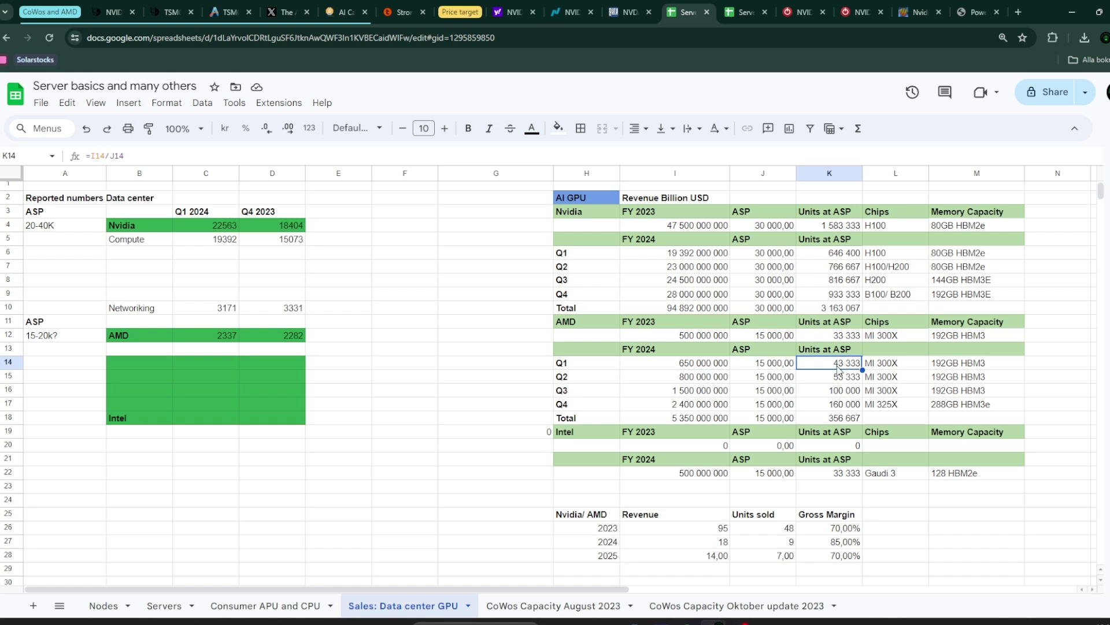
pyautogui.click(695, 382)
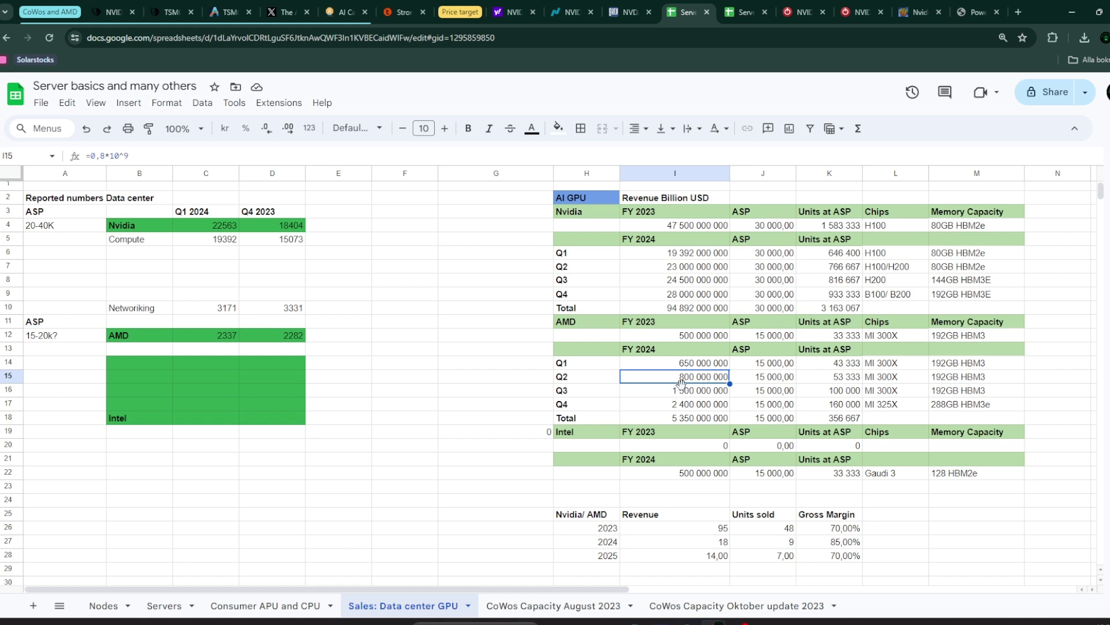
pyautogui.click(694, 364)
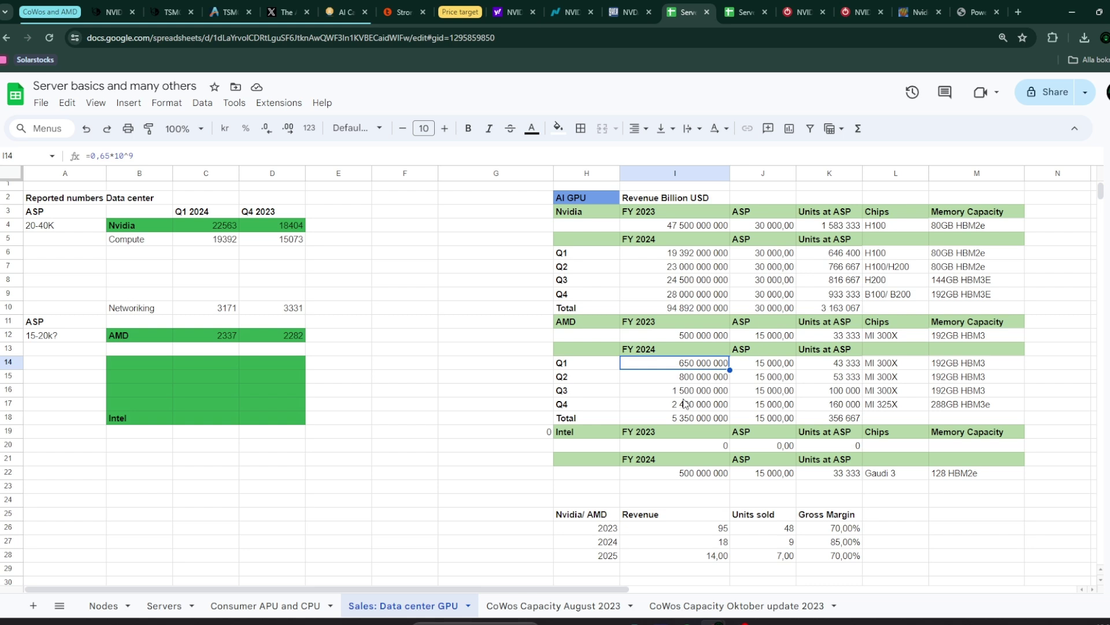
pyautogui.click(703, 395)
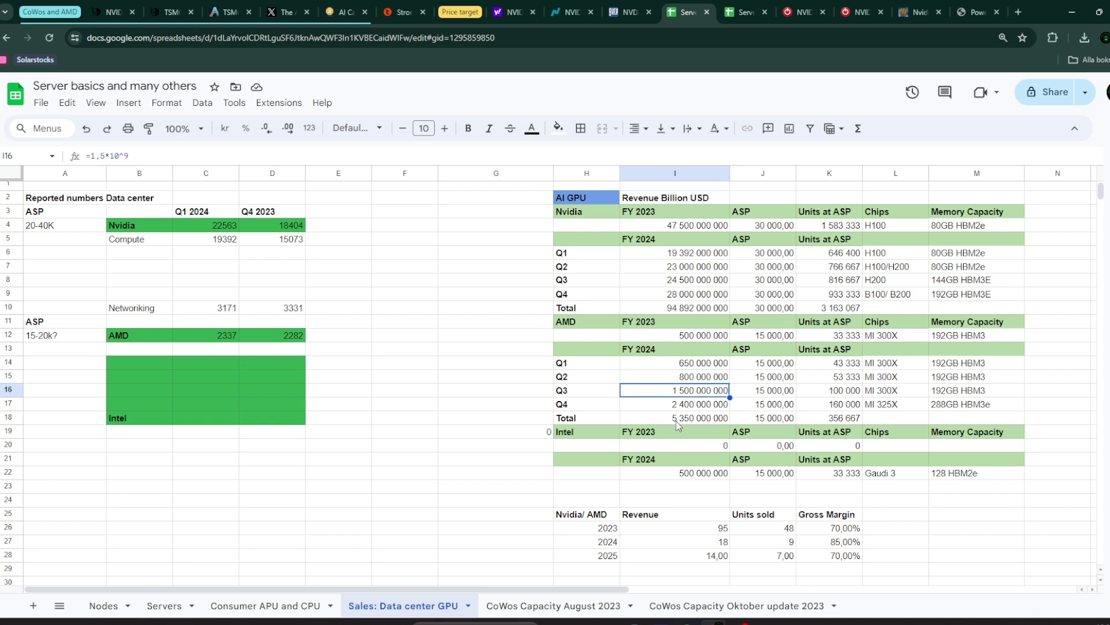
pyautogui.click(702, 409)
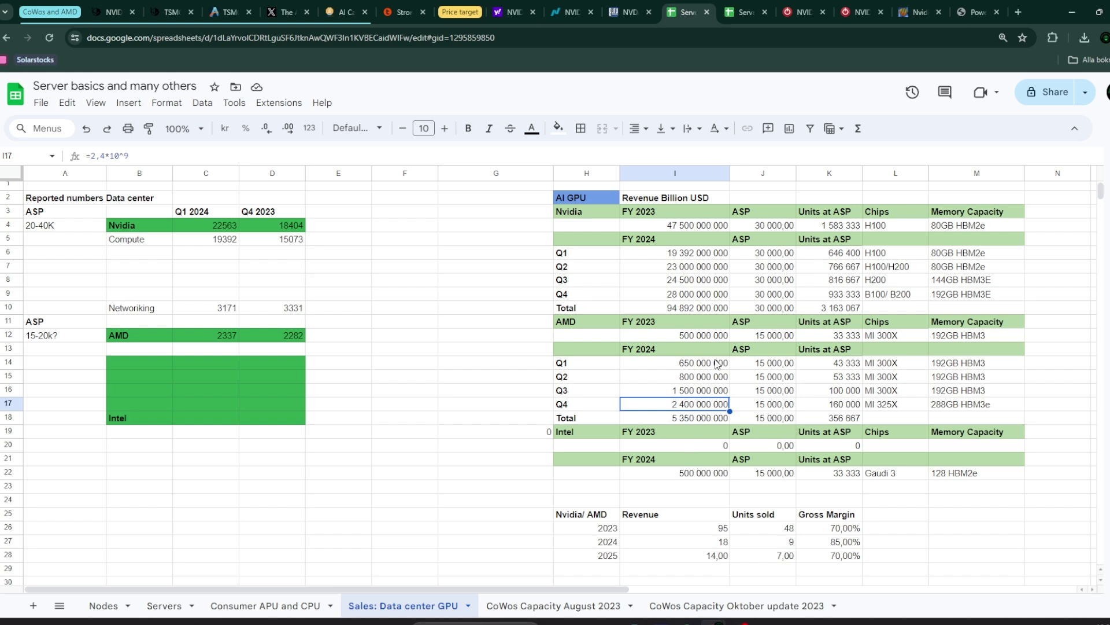
# Review the Nvidia/AMD comparison table and inspect AMD's FY 2024 total revenue and total units formulas
pyautogui.scroll(-1, 802, 412)
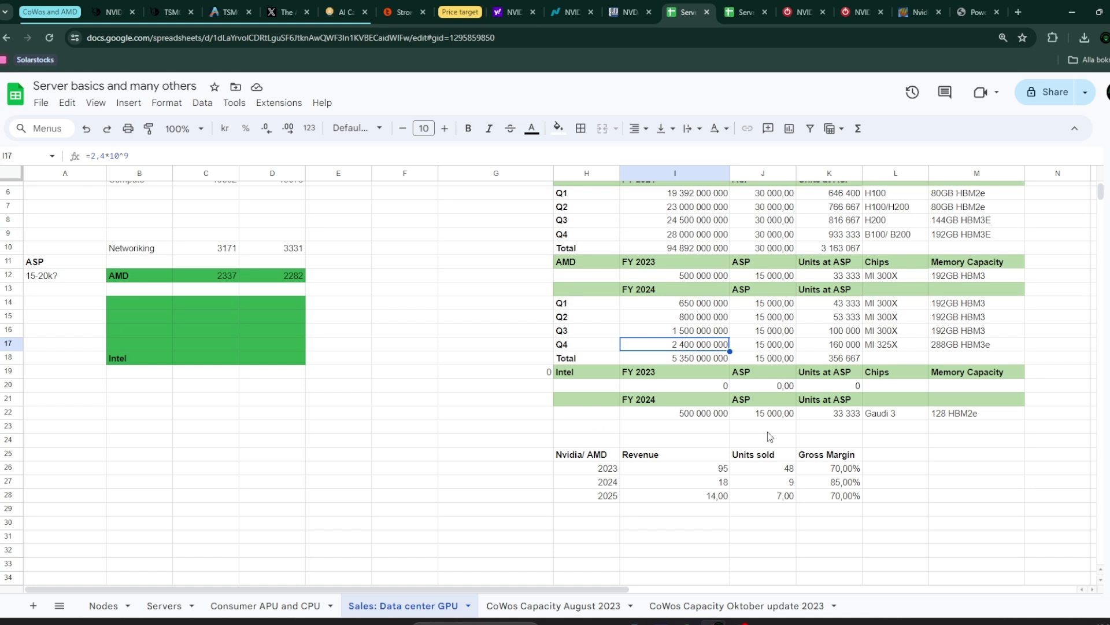
pyautogui.scroll(1, 840, 368)
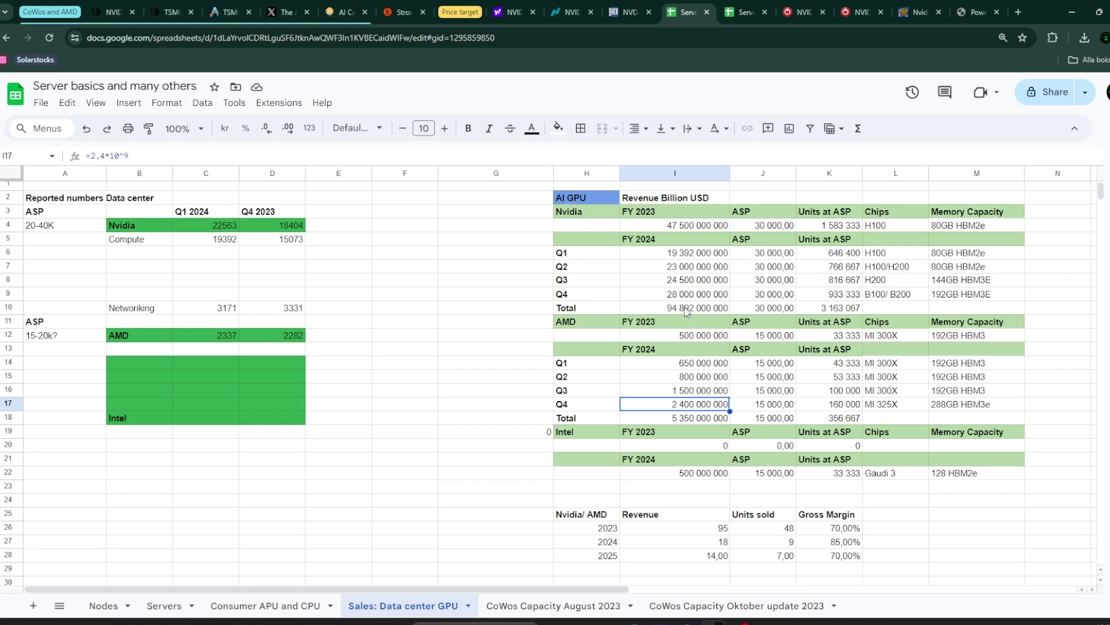
pyautogui.scroll(-2, 659, 439)
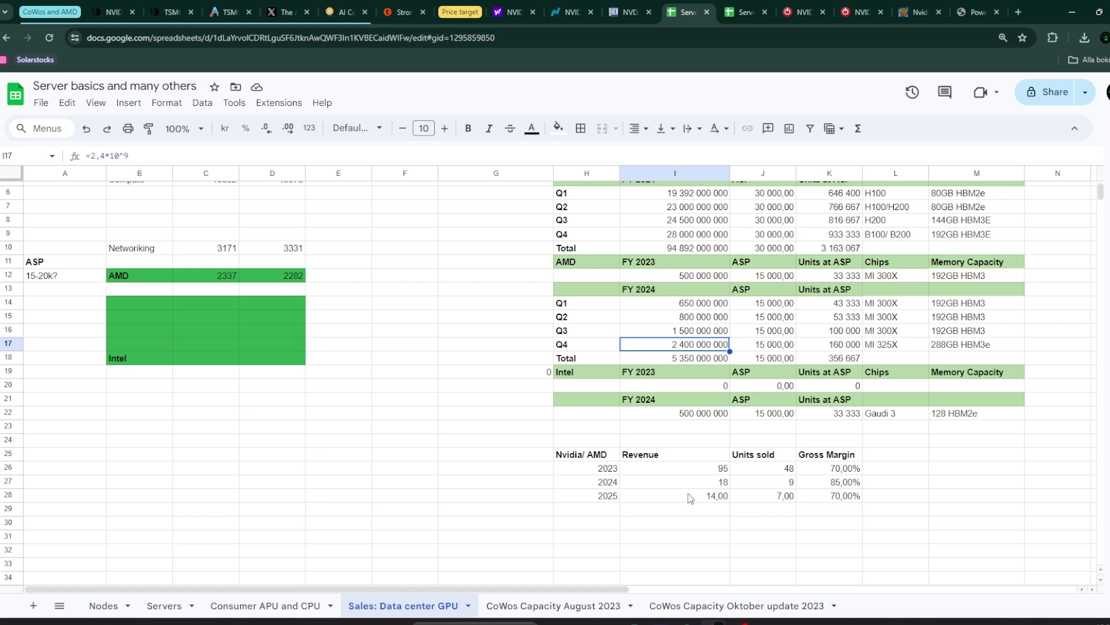
pyautogui.scroll(2, 689, 498)
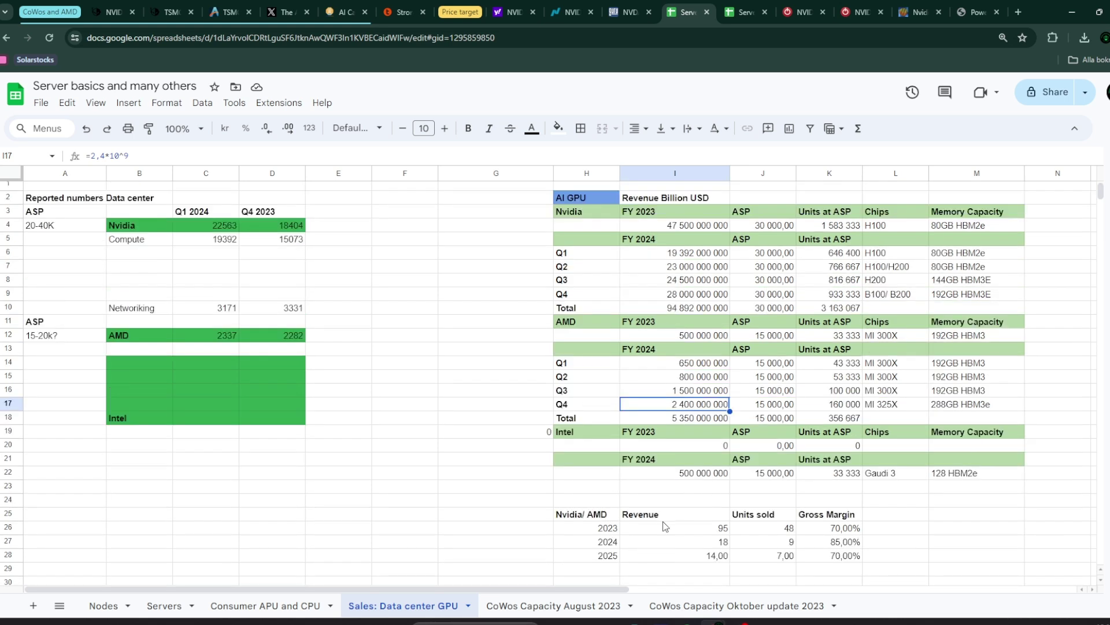
pyautogui.click(680, 421)
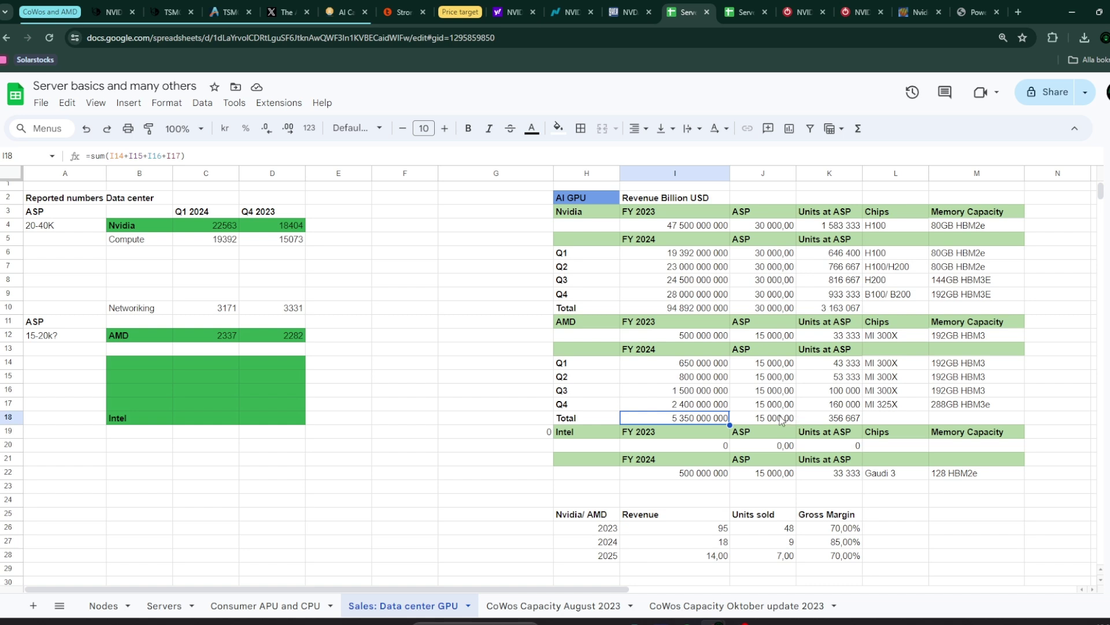
pyautogui.click(841, 419)
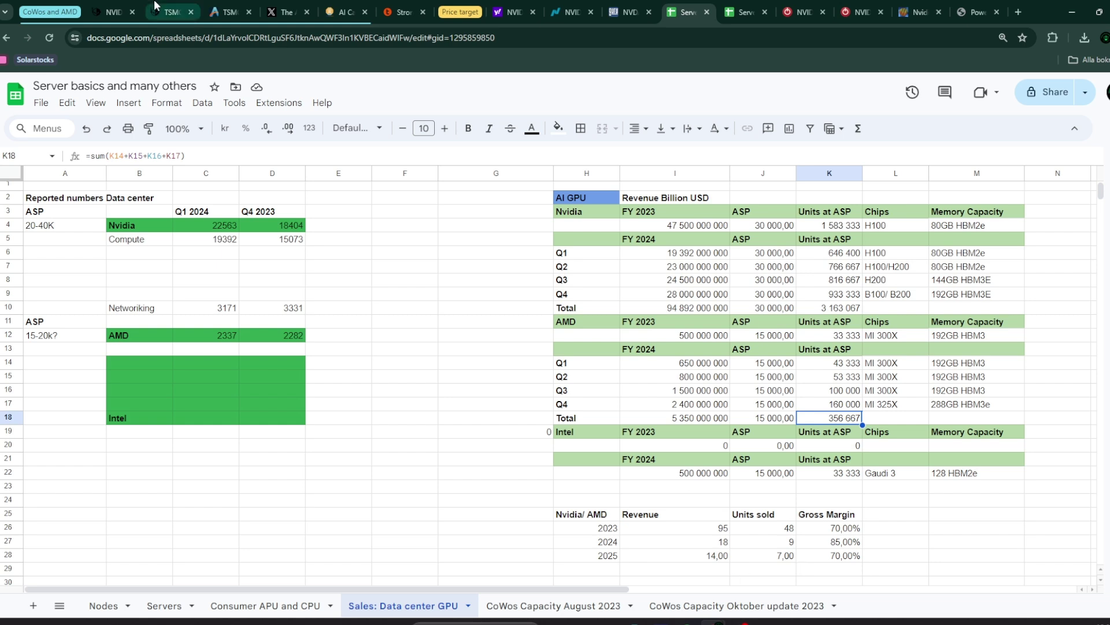
# Compare Nasdaq's yearly Nvidia EPS forecasts and TechPowerUp's B200 SXM 192 GB page with the data center GPU sales sheet
pyautogui.click(569, 13)
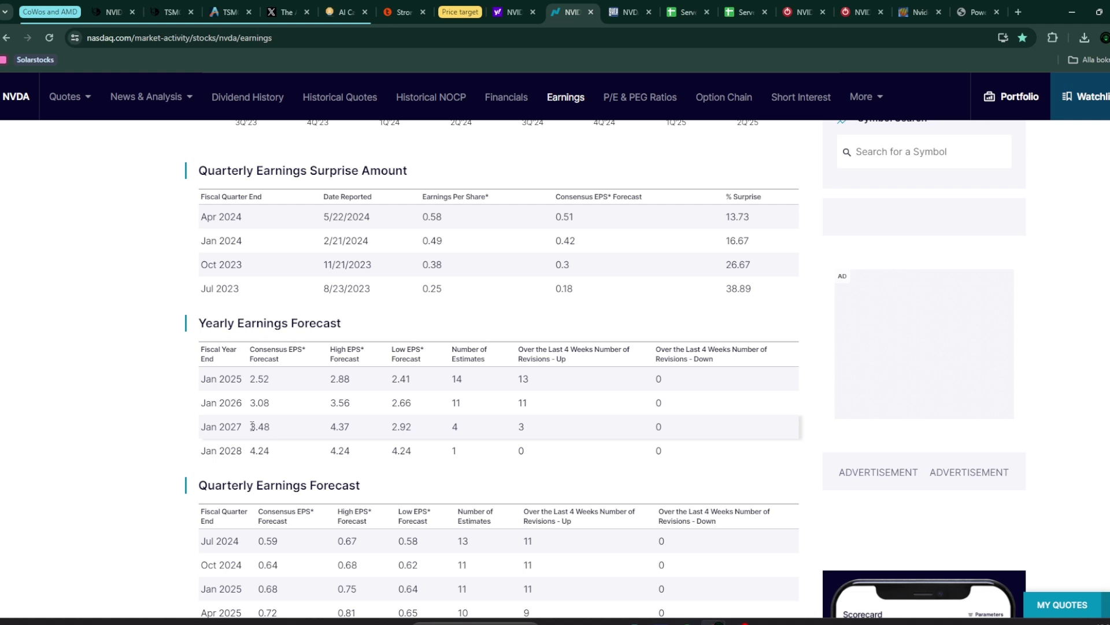
pyautogui.click(697, 12)
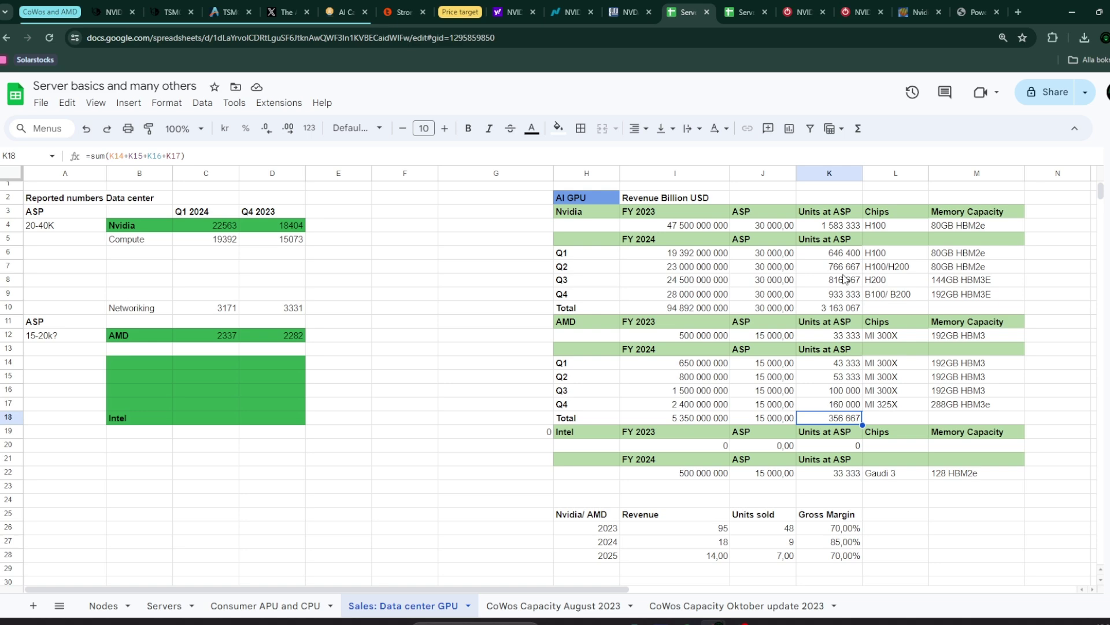
pyautogui.click(862, 12)
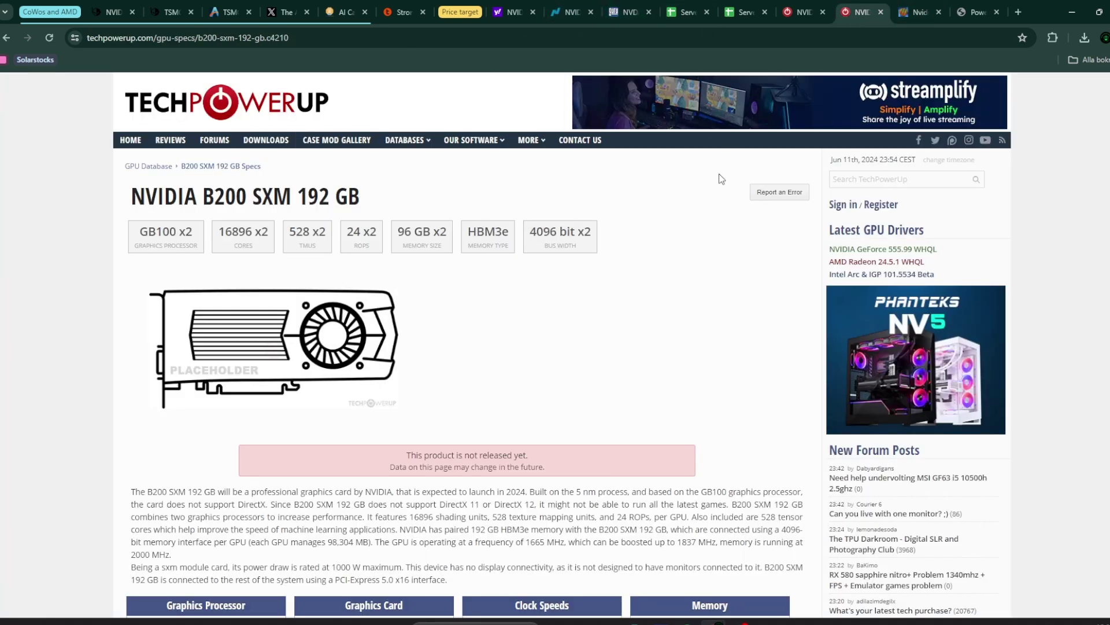
pyautogui.click(734, 8)
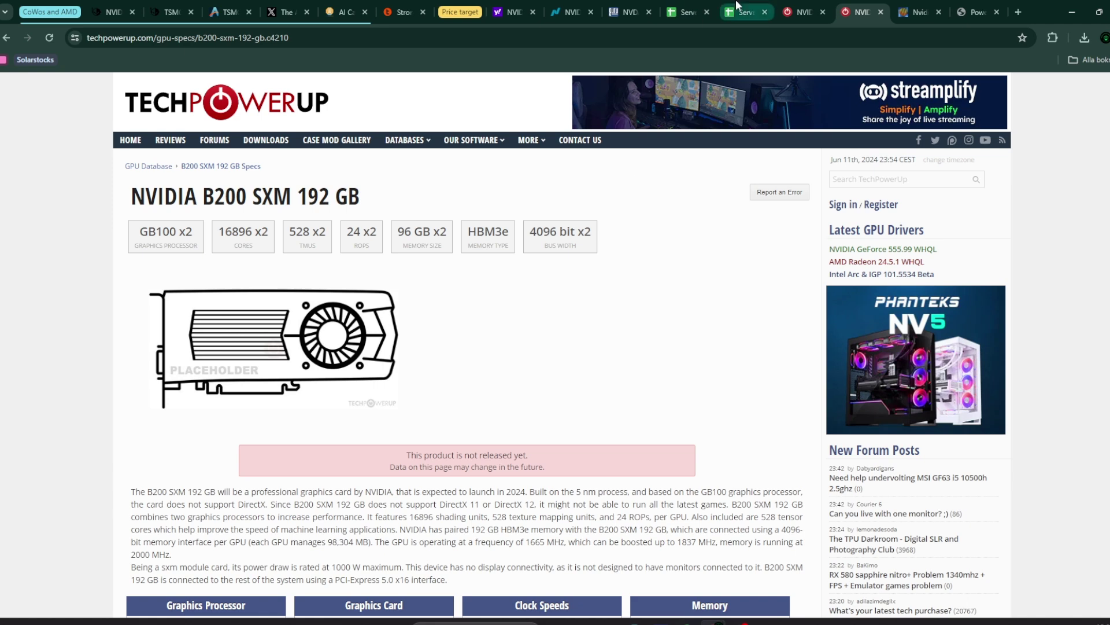
pyautogui.click(700, 5)
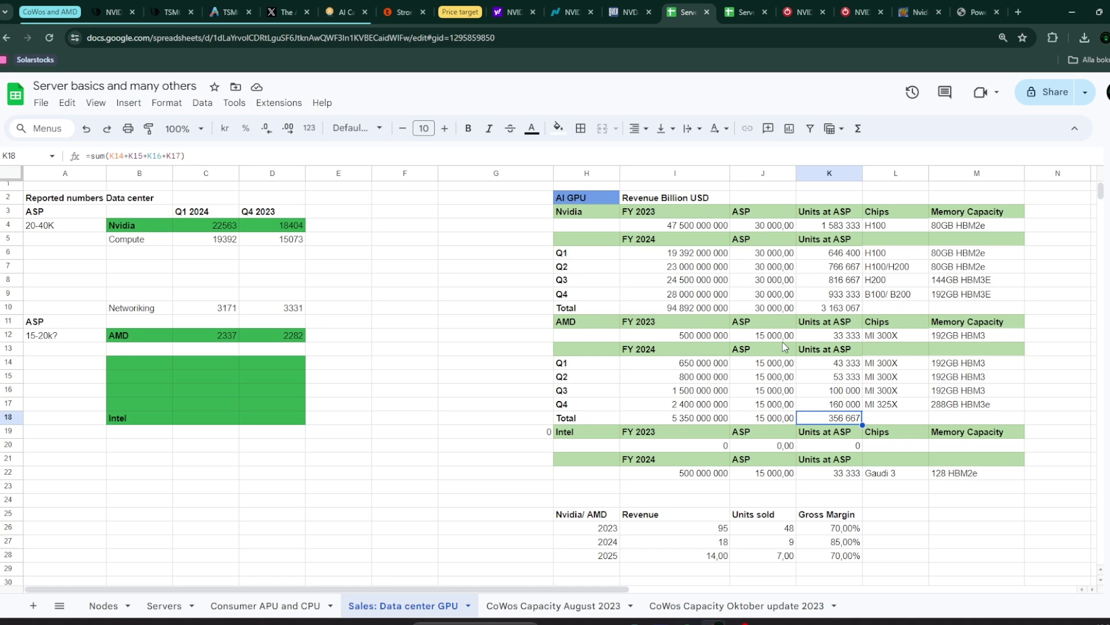
# Check Nvidia's Q1 FY25 Financial Summary and the October CoWoS capacity sheet, returning to the data center GPU sales sheet
pyautogui.click(928, 12)
pyautogui.click(960, 8)
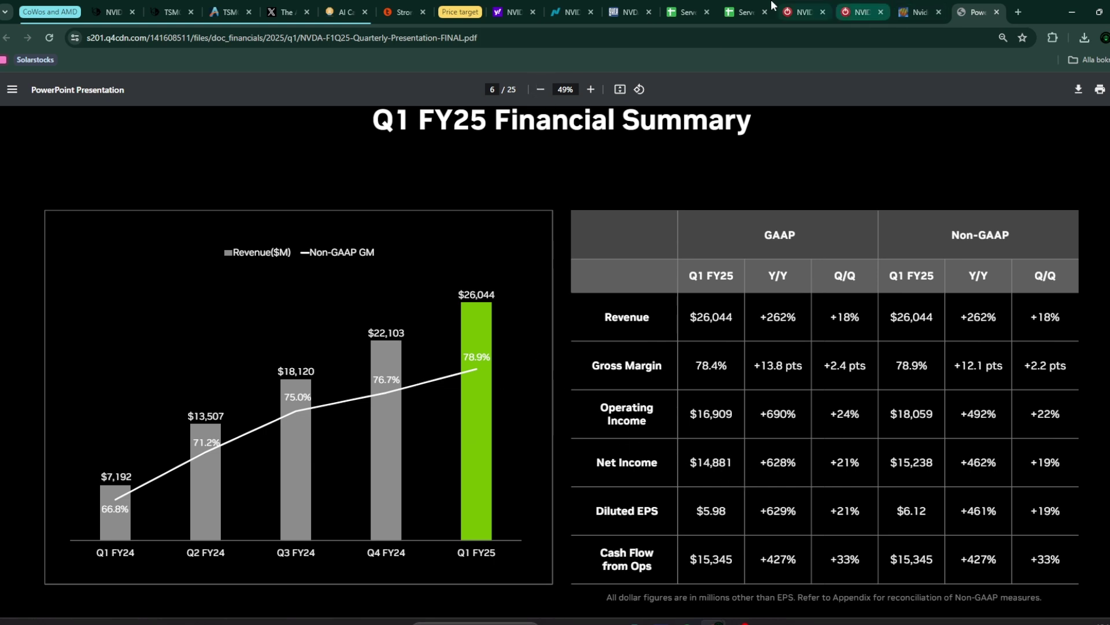
pyautogui.click(743, 11)
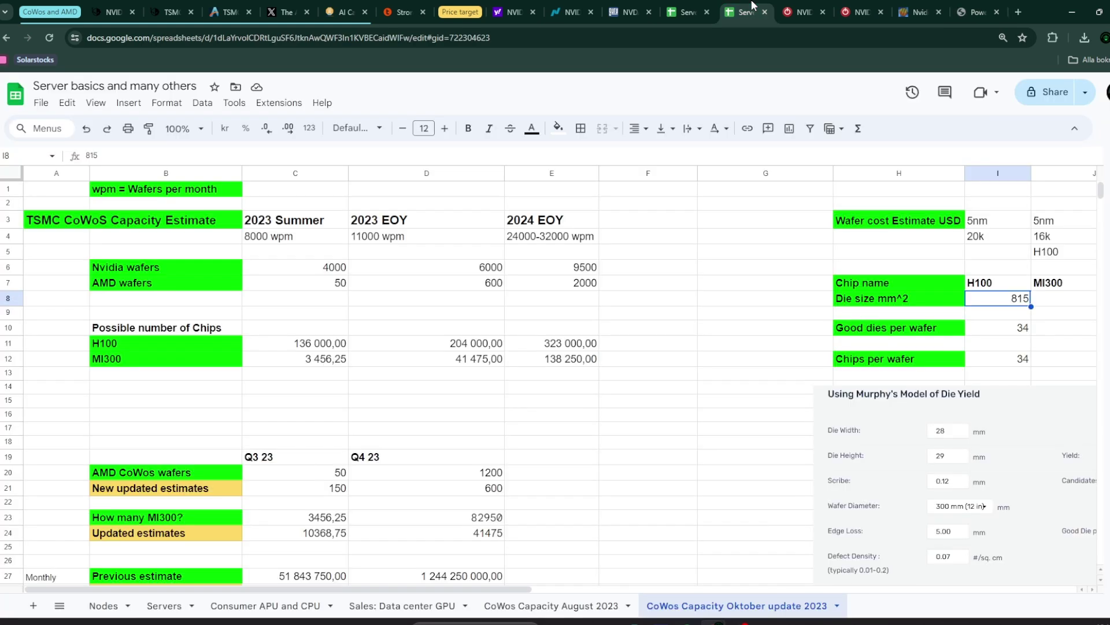
pyautogui.click(708, 6)
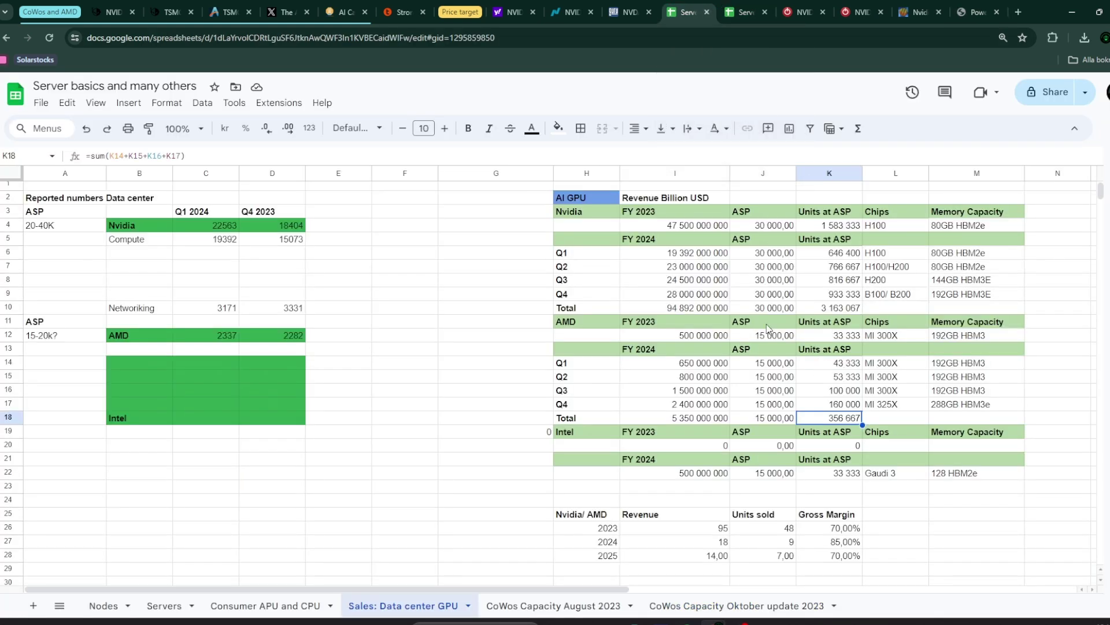